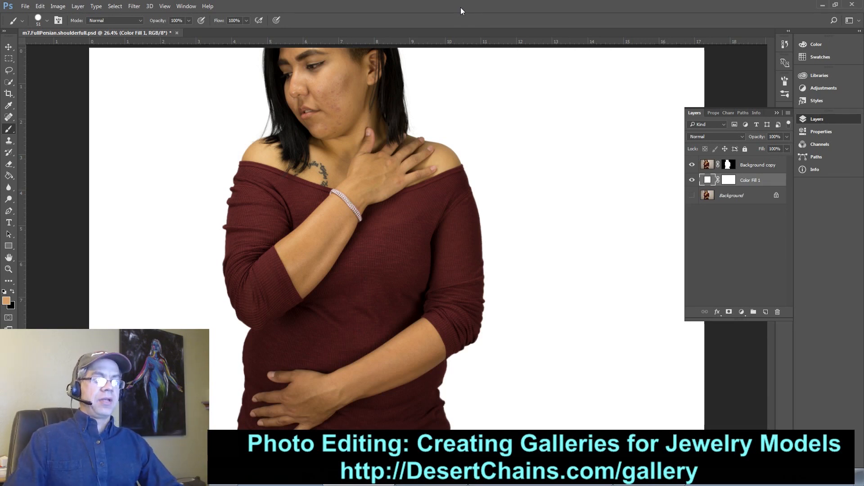
{"action": "left_click_drag", "start_coordinate": [327, 111], "coordinate": [380, 211]}
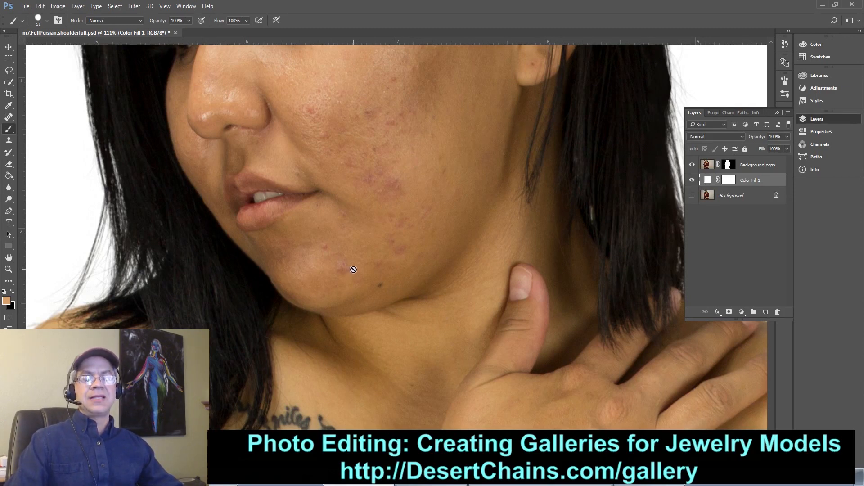
{"action": "left_click_drag", "start_coordinate": [391, 212], "coordinate": [366, 211]}
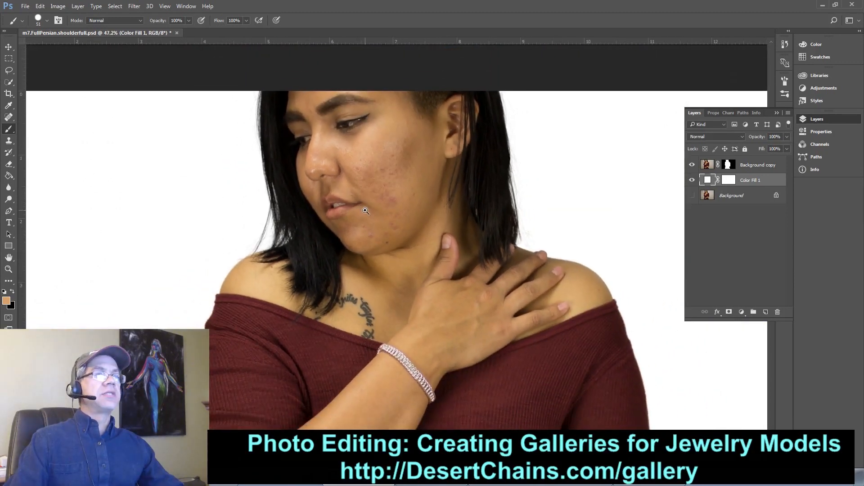
{"action": "right_click", "coordinate": [385, 216]}
{"action": "left_click", "coordinate": [414, 222]}
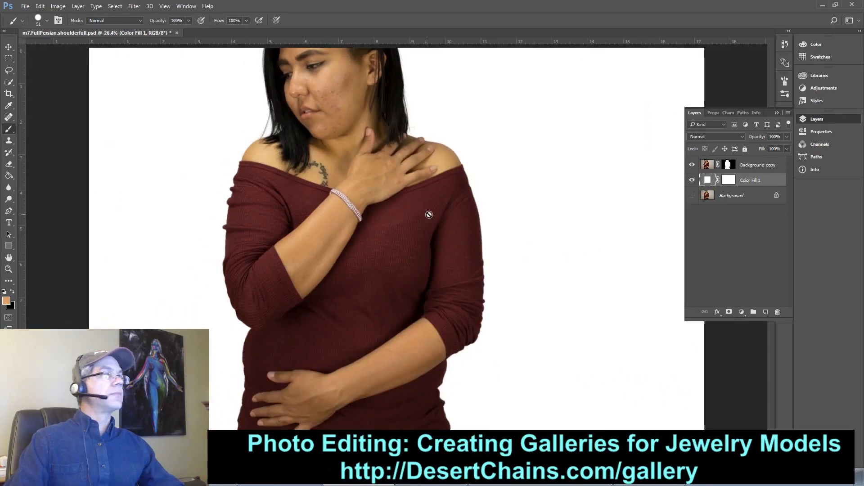
Add a Brightness/Contrast adjustment layer above the Background copy layer and raise its brightness slightly
{"action": "left_click", "coordinate": [706, 164]}
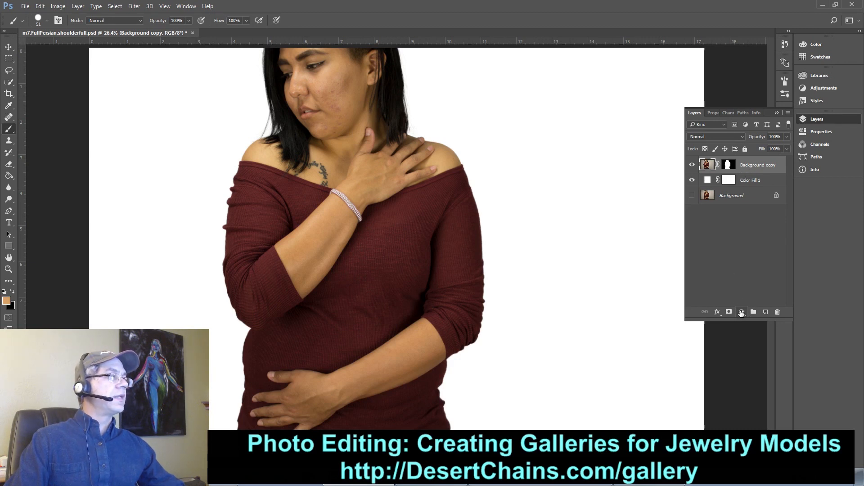
{"action": "left_click", "coordinate": [741, 313]}
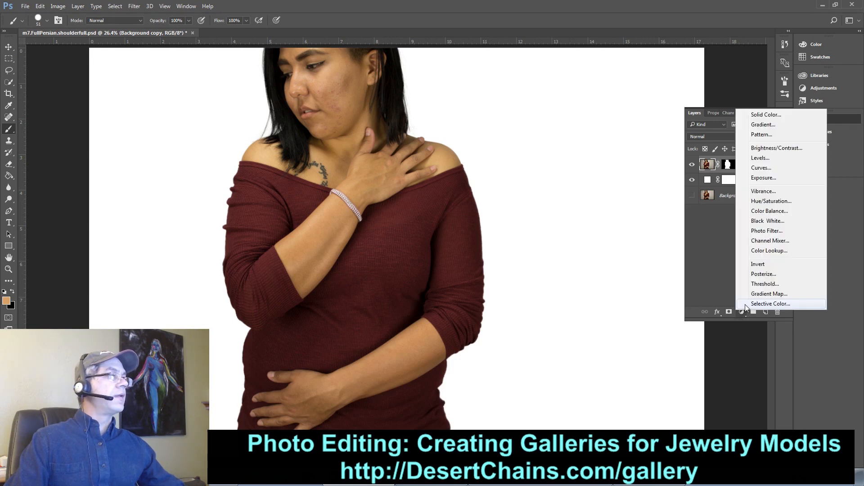
{"action": "left_click", "coordinate": [762, 148]}
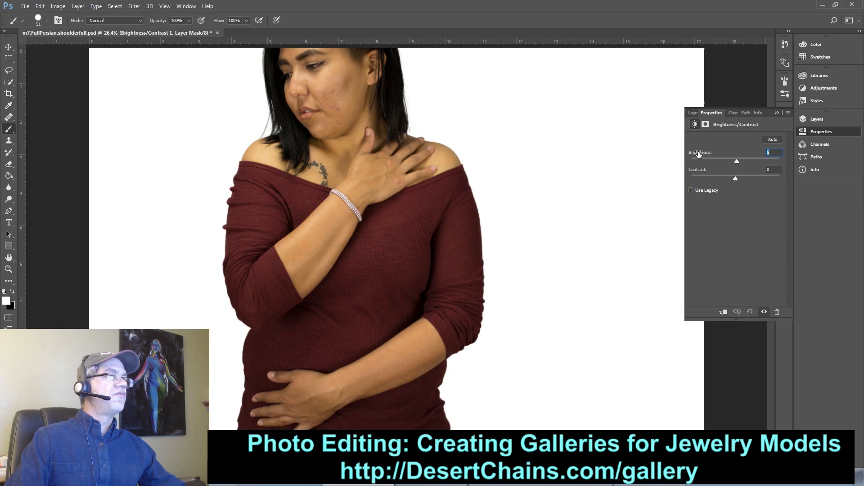
{"action": "left_click_drag", "start_coordinate": [699, 155], "coordinate": [696, 153]}
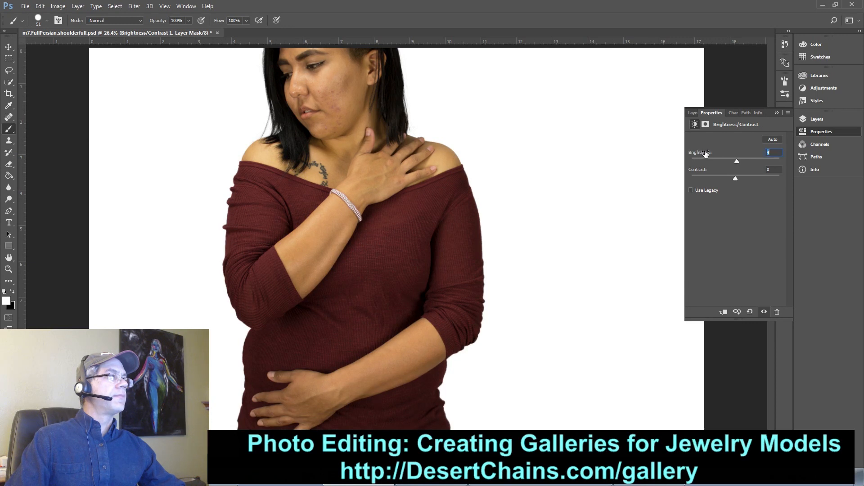
{"action": "left_click", "coordinate": [694, 114]}
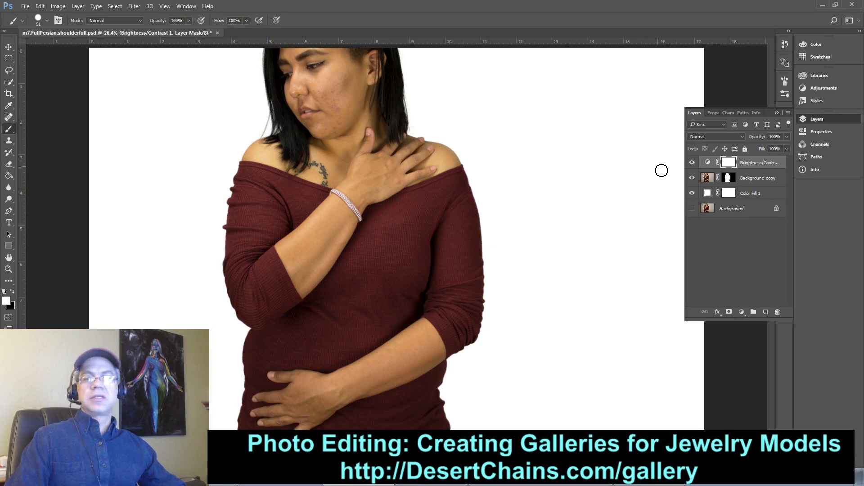
Compare the photo with and without the Brightness/Contrast adjustment by toggling that layer's visibility
{"action": "left_click", "coordinate": [693, 163]}
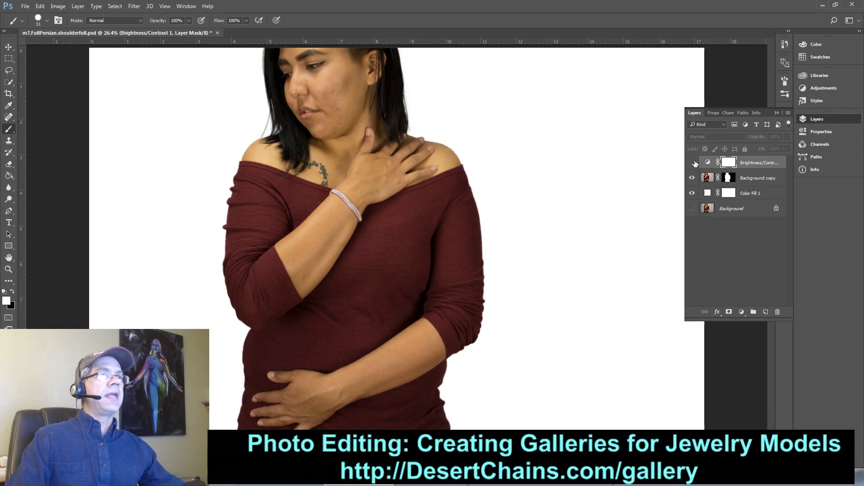
{"action": "left_click", "coordinate": [693, 163]}
{"action": "left_click", "coordinate": [693, 163]}
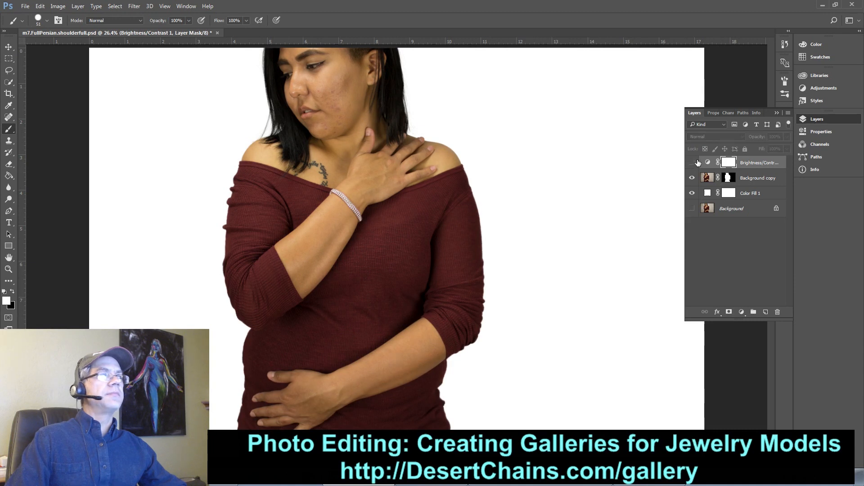
{"action": "left_click", "coordinate": [694, 164]}
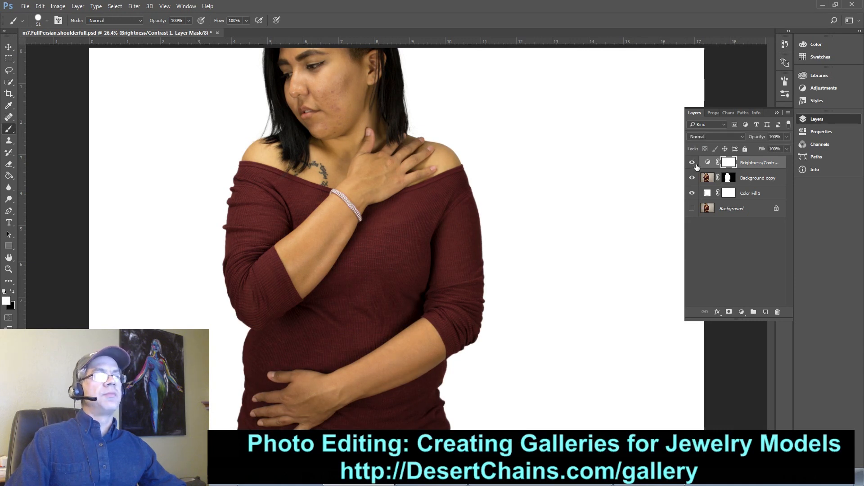
{"action": "left_click", "coordinate": [692, 164]}
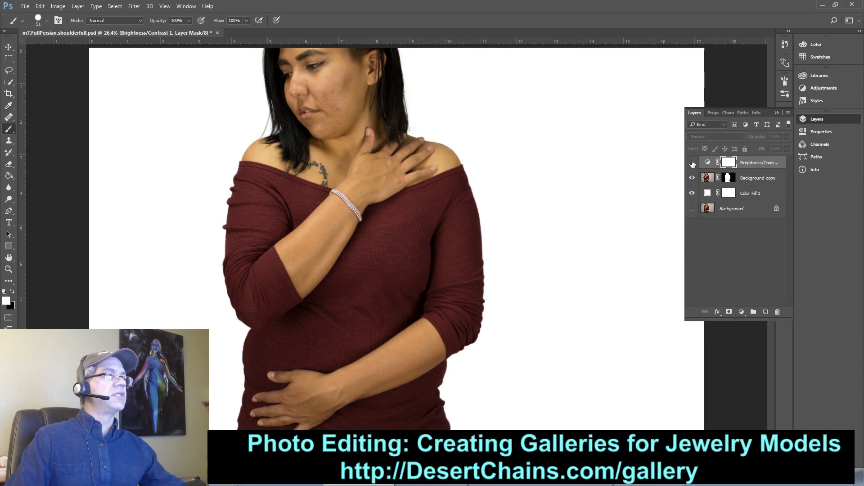
{"action": "left_click", "coordinate": [692, 164]}
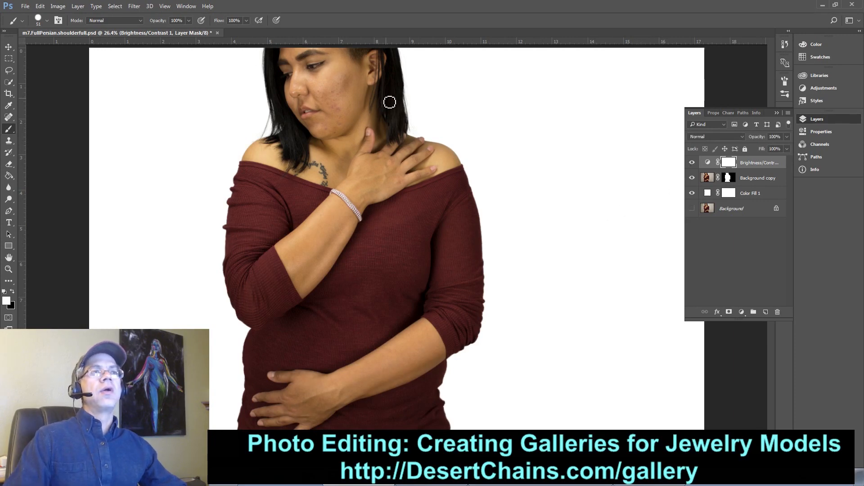
Create a new empty layer directly above the Background copy layer
{"action": "scroll", "coordinate": [376, 135], "scroll_direction": "up", "scroll_amount": 4}
{"action": "left_click_drag", "start_coordinate": [362, 149], "coordinate": [426, 303]}
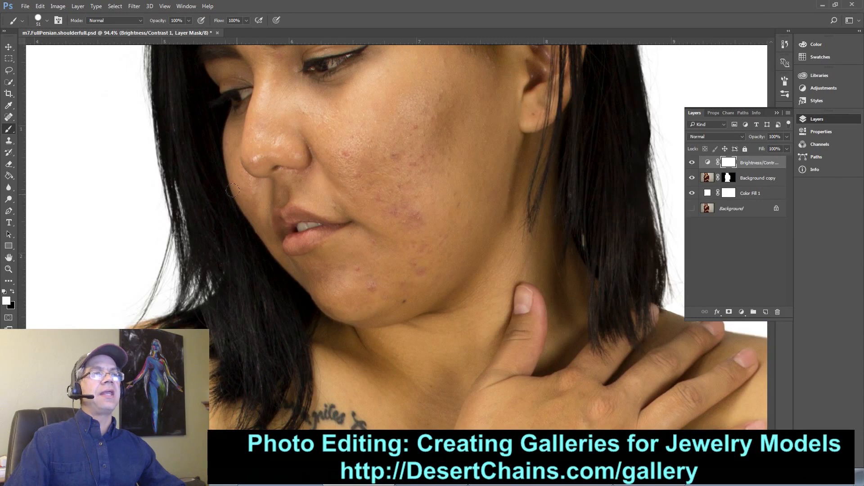
{"action": "left_click", "coordinate": [708, 179]}
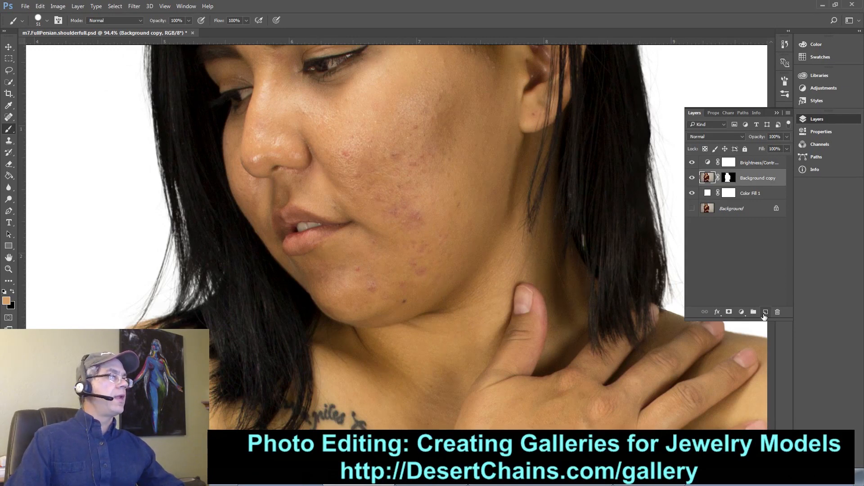
{"action": "left_click", "coordinate": [766, 312]}
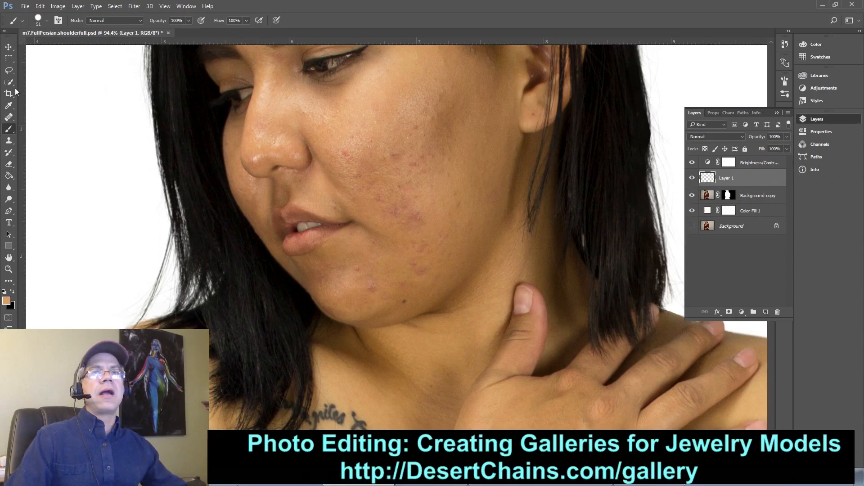
Lasso the lower face from the nose and cheek to the chin, and subtract the overlapping hair along the face's outer edge
{"action": "left_click", "coordinate": [9, 70]}
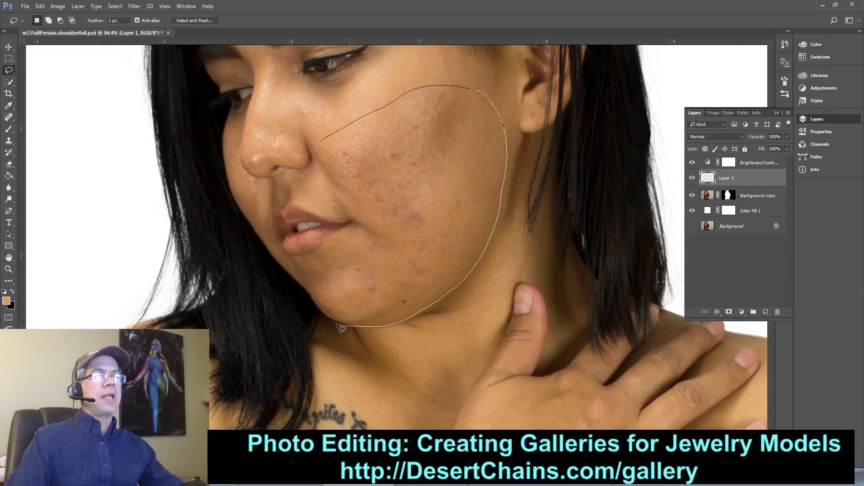
{"action": "mouse_move", "coordinate": [336, 323]}
{"action": "left_mouse_down"}
{"action": "mouse_move", "coordinate": [273, 282]}
{"action": "mouse_move", "coordinate": [227, 228]}
{"action": "mouse_move", "coordinate": [217, 199]}
{"action": "mouse_move", "coordinate": [224, 180]}
{"action": "mouse_move", "coordinate": [299, 136]}
{"action": "left_mouse_up"}
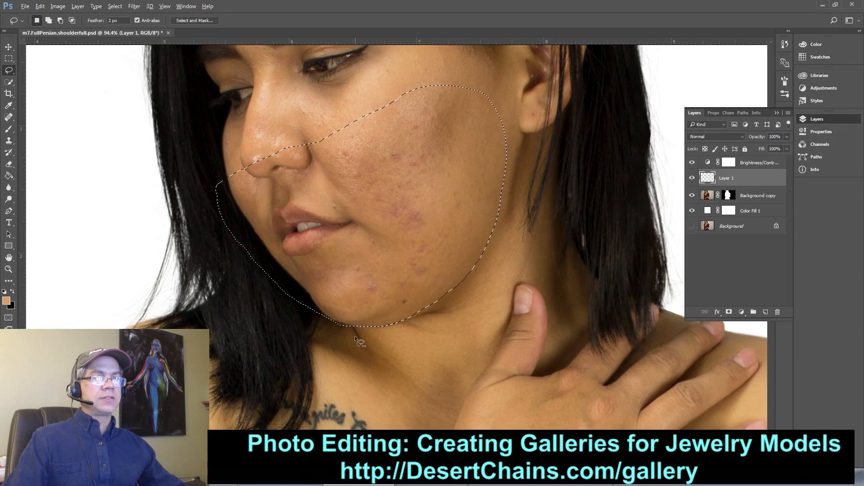
{"action": "key", "text": "alt"}
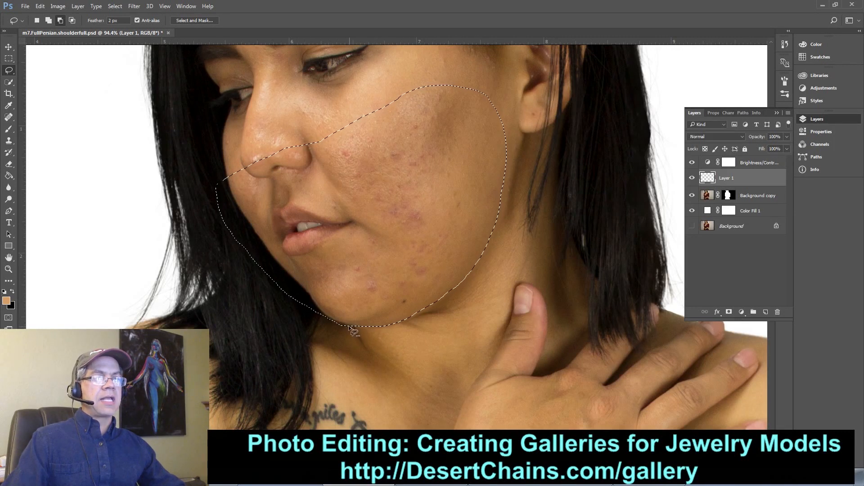
{"action": "mouse_move", "coordinate": [349, 329]}
{"action": "left_mouse_down"}
{"action": "mouse_move", "coordinate": [283, 272]}
{"action": "mouse_move", "coordinate": [264, 312]}
{"action": "mouse_move", "coordinate": [270, 344]}
{"action": "left_mouse_up"}
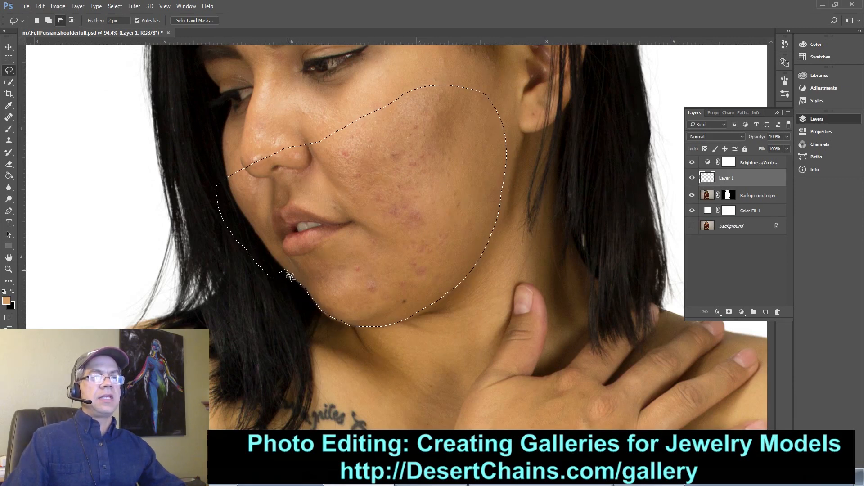
{"action": "mouse_move", "coordinate": [280, 269]}
{"action": "left_mouse_down"}
{"action": "mouse_move", "coordinate": [255, 229]}
{"action": "mouse_move", "coordinate": [238, 241]}
{"action": "left_mouse_up"}
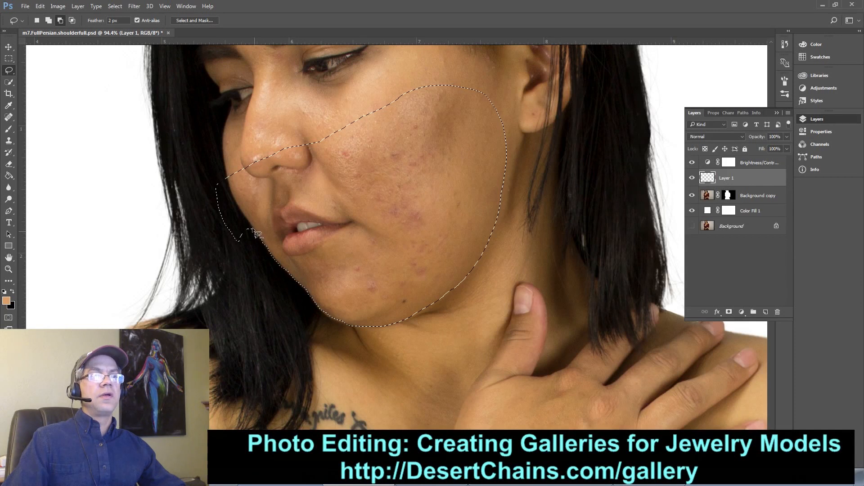
{"action": "mouse_move", "coordinate": [250, 224]}
{"action": "left_mouse_down"}
{"action": "mouse_move", "coordinate": [237, 207]}
{"action": "mouse_move", "coordinate": [211, 230]}
{"action": "mouse_move", "coordinate": [220, 249]}
{"action": "left_mouse_up"}
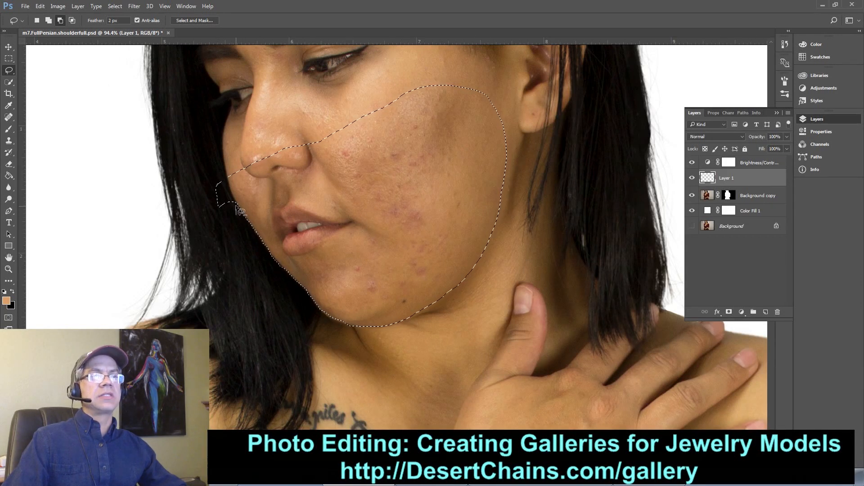
{"action": "left_click_drag", "start_coordinate": [236, 201], "coordinate": [225, 175]}
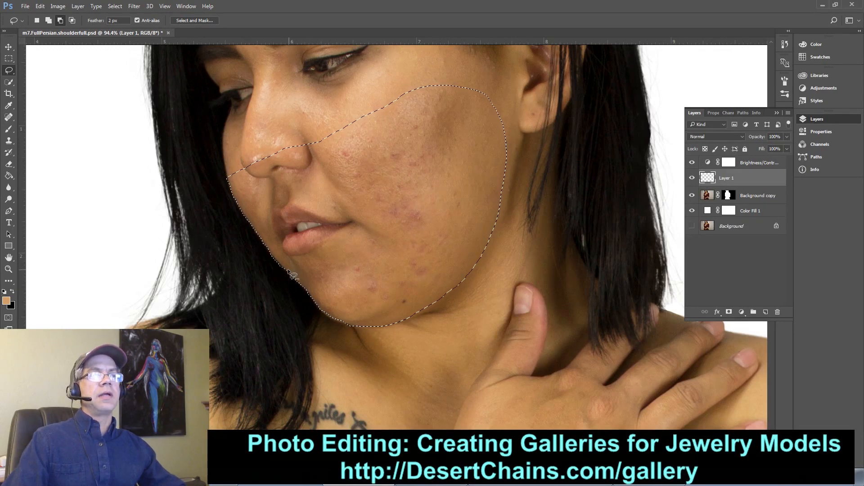
{"action": "mouse_move", "coordinate": [288, 285]}
{"action": "left_mouse_down"}
{"action": "mouse_move", "coordinate": [269, 253]}
{"action": "mouse_move", "coordinate": [267, 296]}
{"action": "left_mouse_up"}
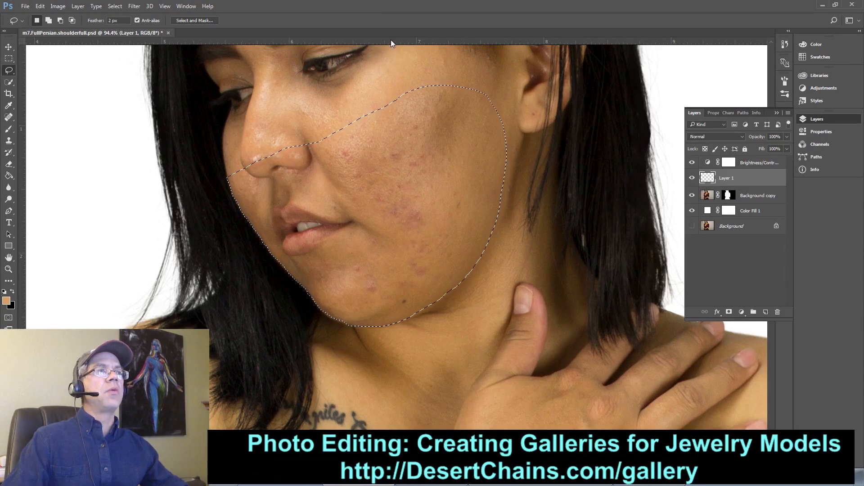
Place a horizontal guide just below the nose, and put a new empty layer above Layer 1 in a group masked by the face selection
{"action": "left_click_drag", "start_coordinate": [391, 42], "coordinate": [399, 178]}
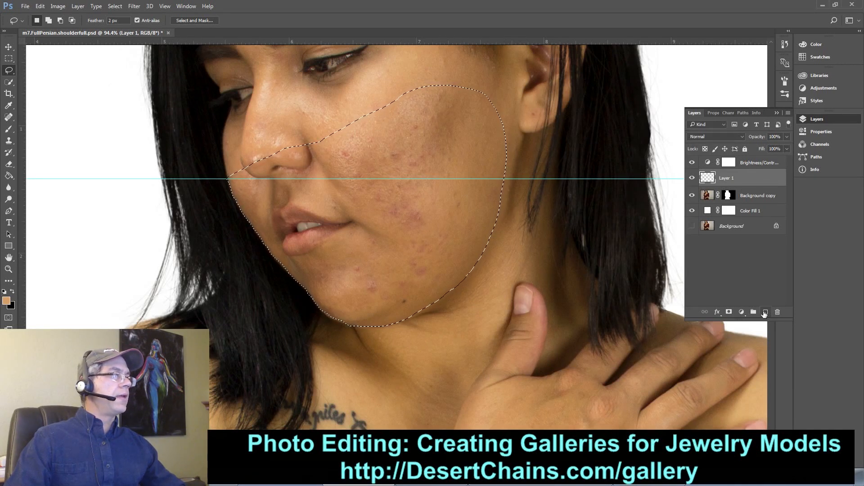
{"action": "left_click", "coordinate": [765, 313]}
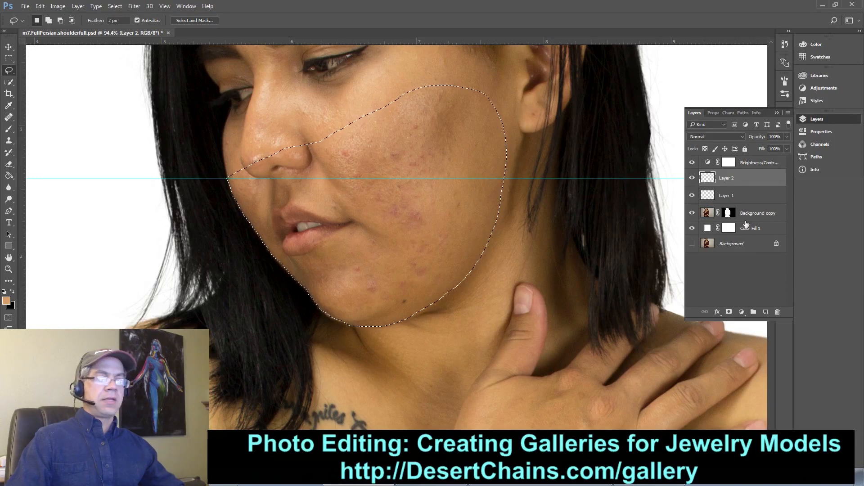
{"action": "key", "text": "ctrl+g"}
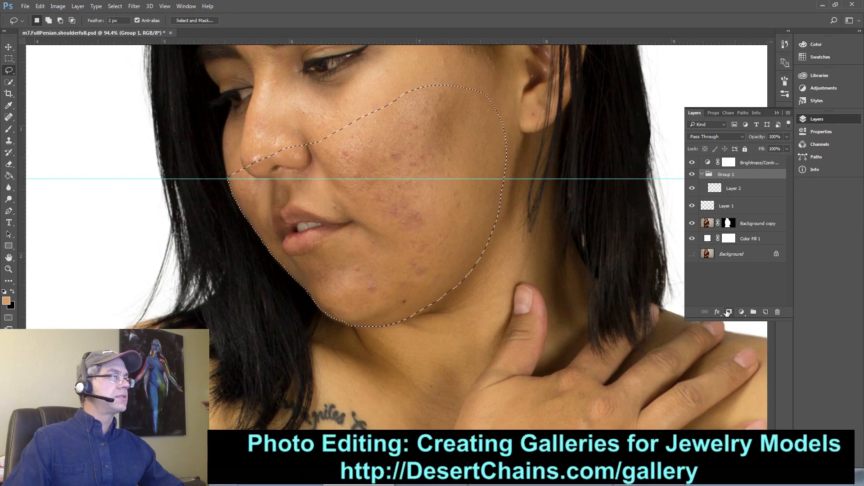
{"action": "left_click", "coordinate": [729, 313]}
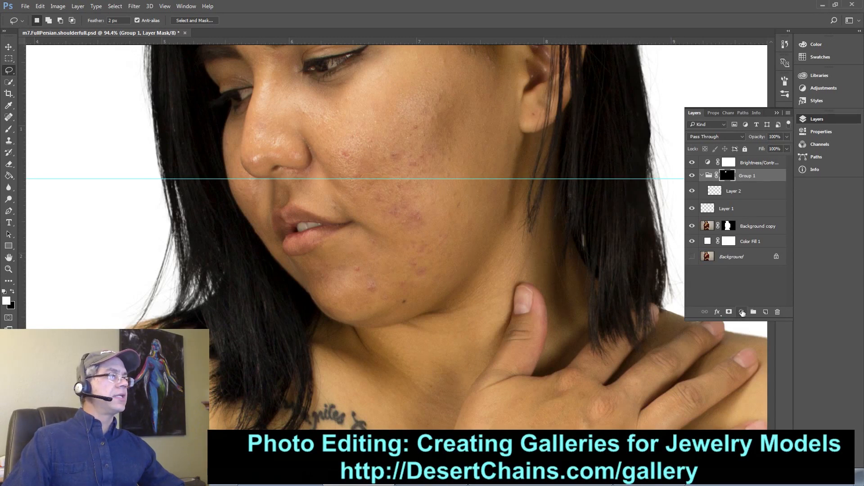
Add a Hue/Saturation adjustment layer inside the masked group and target the Reds
{"action": "left_click", "coordinate": [742, 311]}
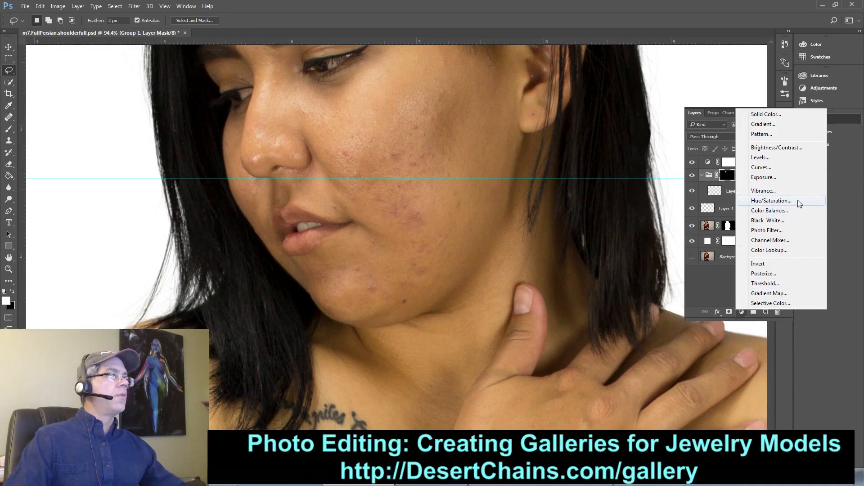
{"action": "left_click", "coordinate": [772, 201]}
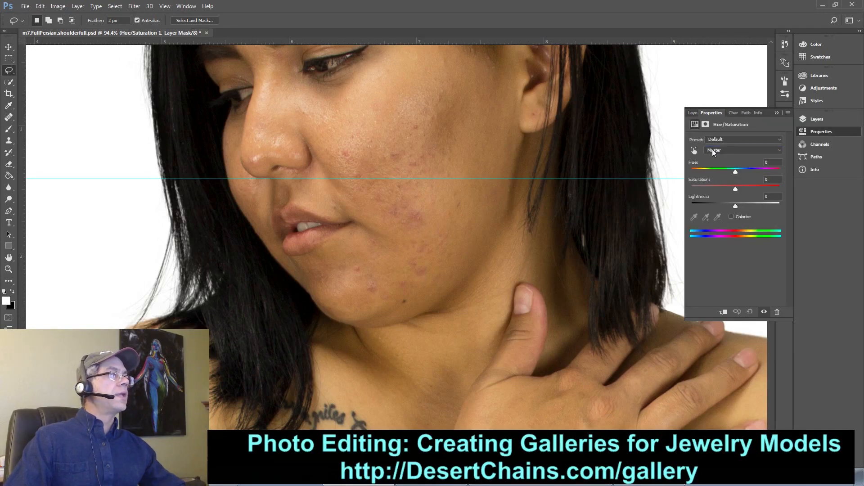
{"action": "left_click", "coordinate": [712, 150]}
{"action": "left_click", "coordinate": [711, 164]}
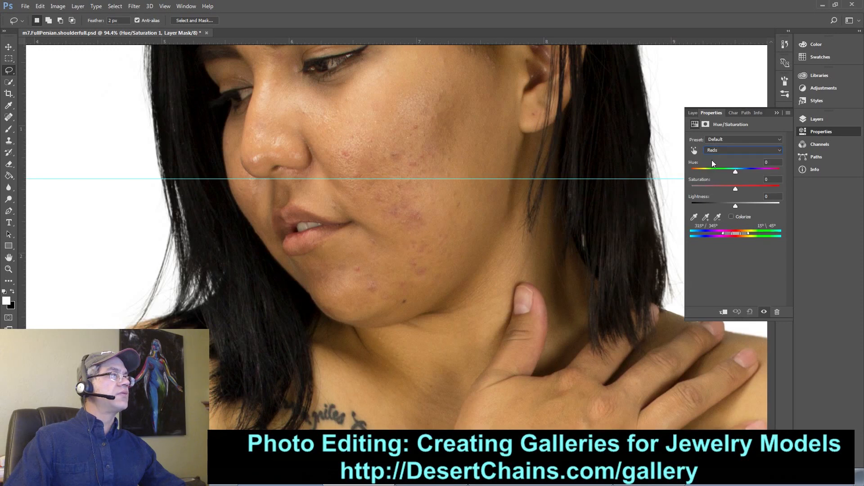
Exaggerate the Reds with hue +112 and saturation +66, and shift their colour range to 297°/328° and 358°\28° to isolate the blemishes
{"action": "left_click_drag", "start_coordinate": [735, 170], "coordinate": [766, 189]}
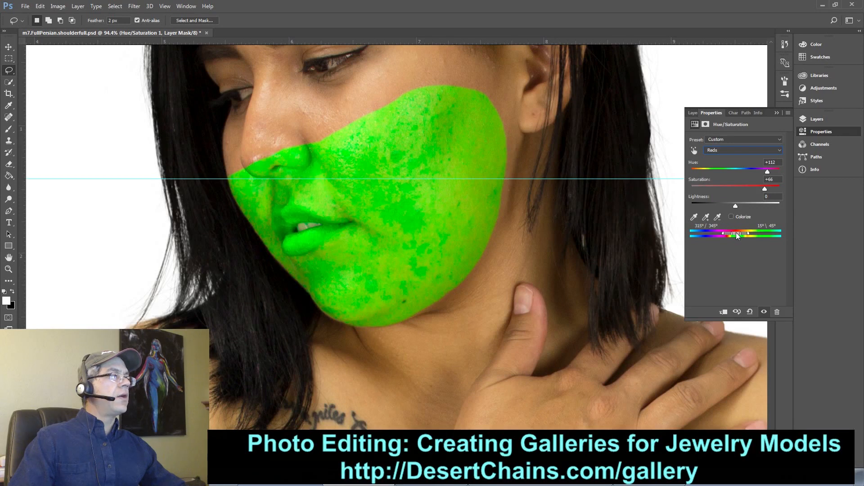
{"action": "left_click_drag", "start_coordinate": [737, 235], "coordinate": [732, 235]}
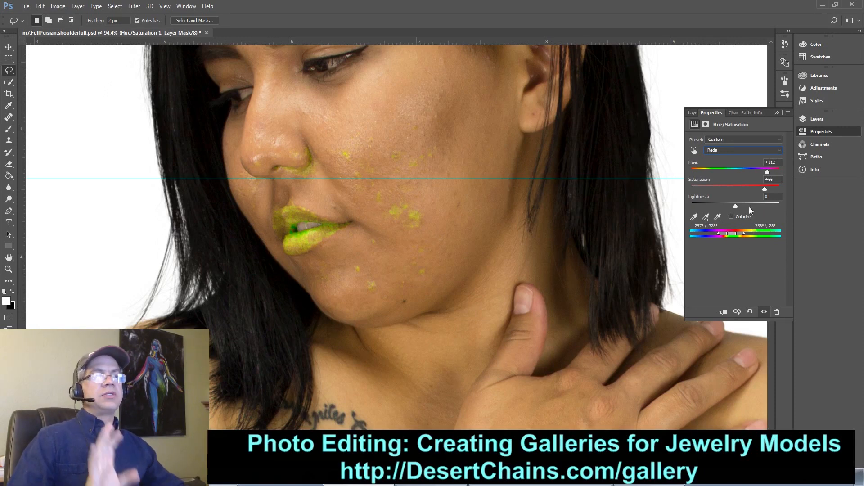
Reset the hue and saturation of the Reds to 0
{"action": "double_click", "coordinate": [772, 162]}
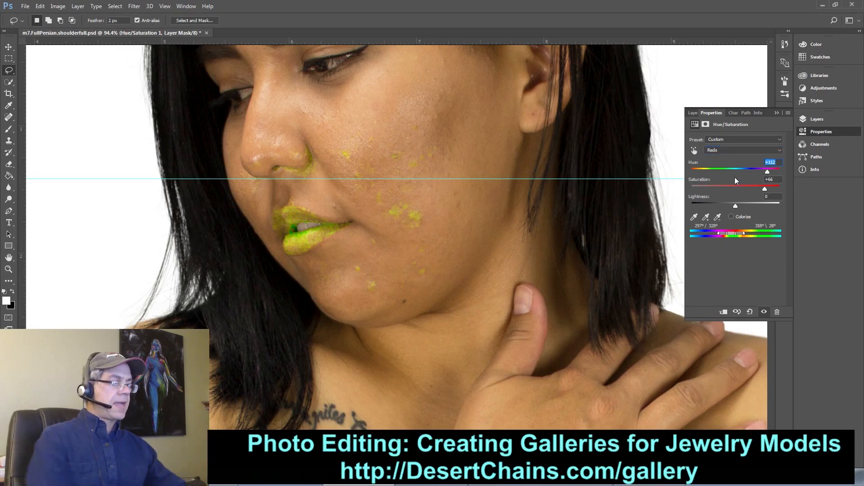
{"action": "type", "text": "0"}
{"action": "key", "text": "Tab"}
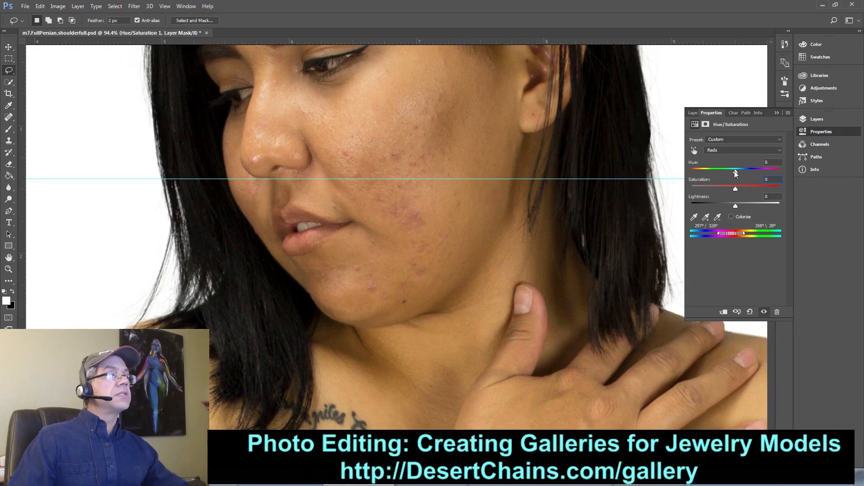
Set the Reds' hue to +33 and saturation to +19 so the blemishes blend into the skin tone
{"action": "mouse_move", "coordinate": [736, 172]}
{"action": "left_mouse_down"}
{"action": "mouse_move", "coordinate": [765, 171]}
{"action": "mouse_move", "coordinate": [736, 176]}
{"action": "left_mouse_up"}
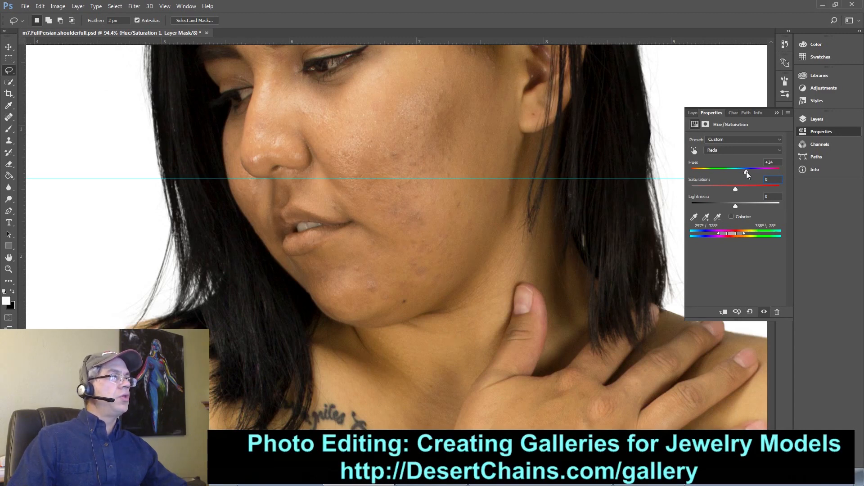
{"action": "left_click_drag", "start_coordinate": [746, 171], "coordinate": [741, 187]}
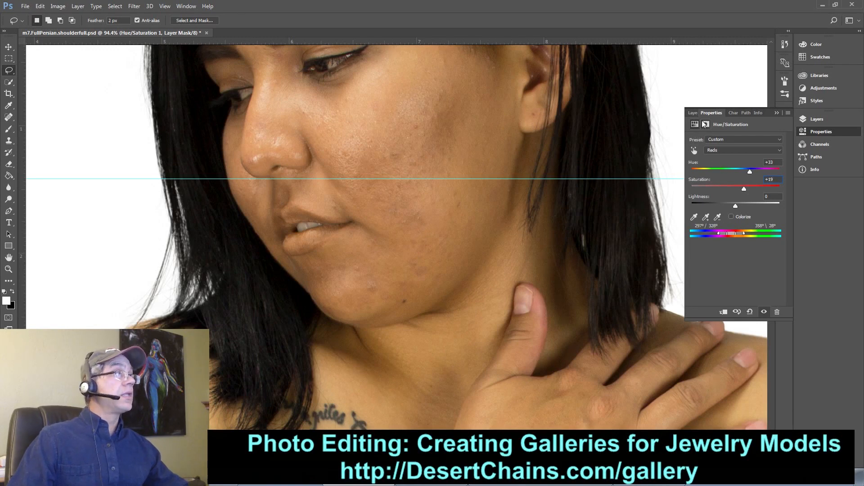
Paint black over the lips on Group 1's layer mask with a small brush to exclude them from the Reds adjustment
{"action": "left_click", "coordinate": [693, 113]}
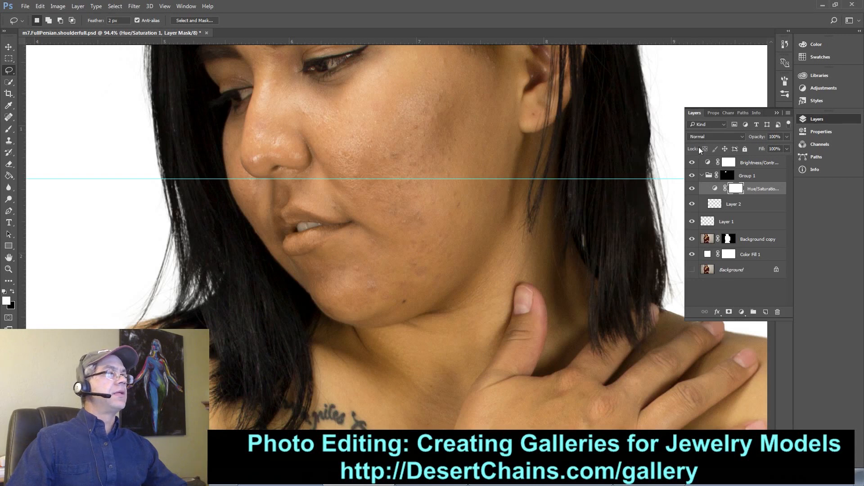
{"action": "left_click", "coordinate": [726, 175]}
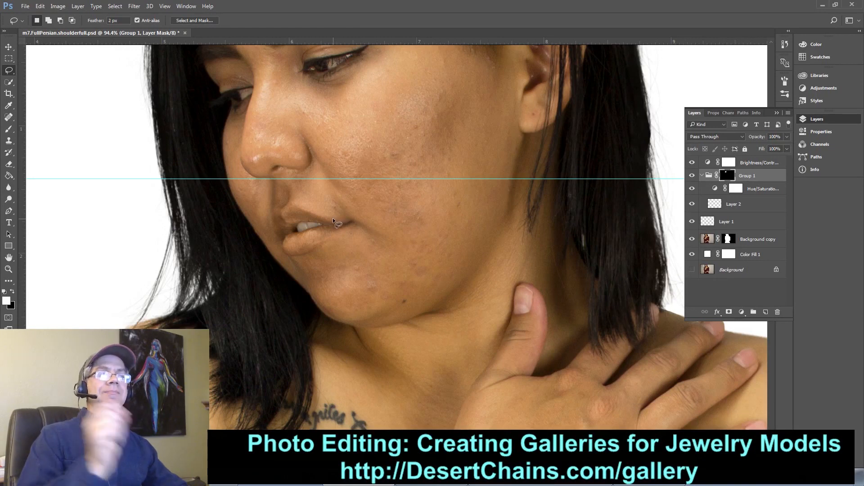
{"action": "left_click", "coordinate": [12, 131]}
{"action": "key", "text": "x"}
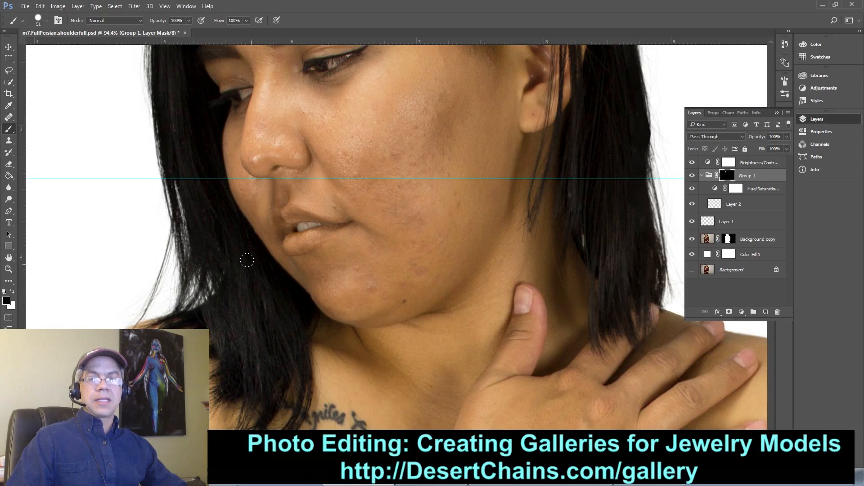
{"action": "right_click", "coordinate": [293, 222], "text": "alt"}
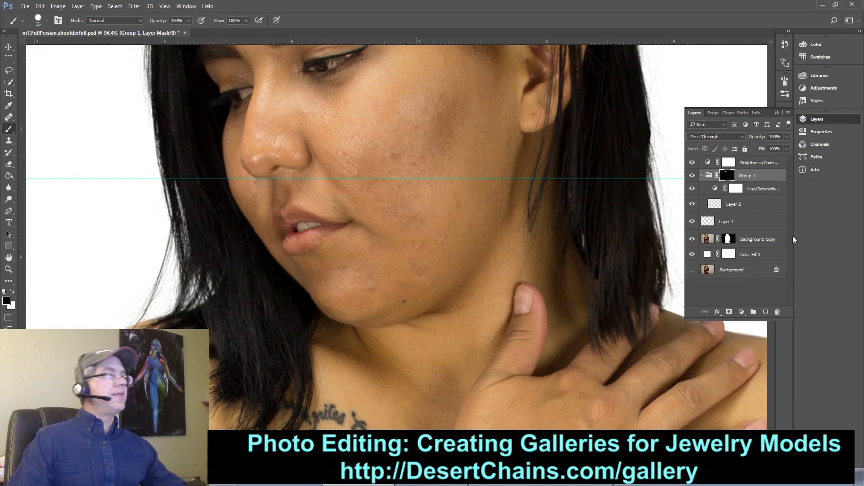
Add an empty layer above the Hue/Saturation adjustment in Group 1 and ready a small content-aware Spot Healing Brush sampling all layers
{"action": "left_click", "coordinate": [765, 312]}
{"action": "left_click", "coordinate": [304, 129], "text": "alt"}
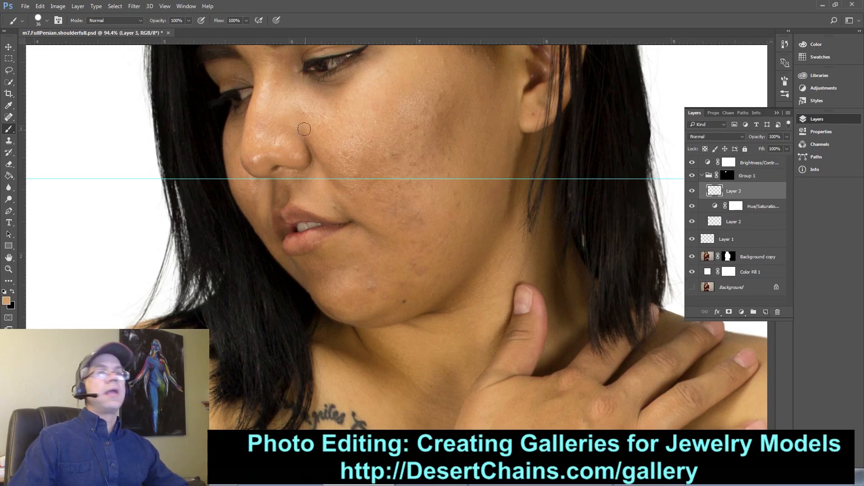
{"action": "left_click", "coordinate": [9, 118]}
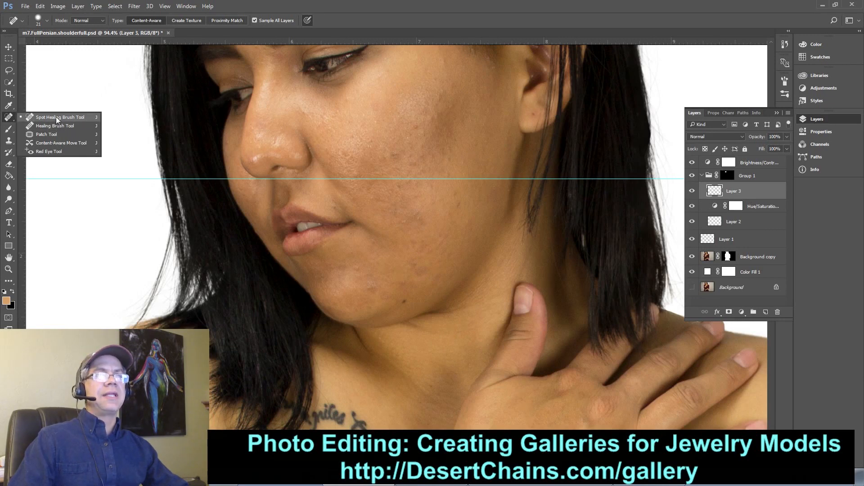
{"action": "left_click", "coordinate": [58, 118]}
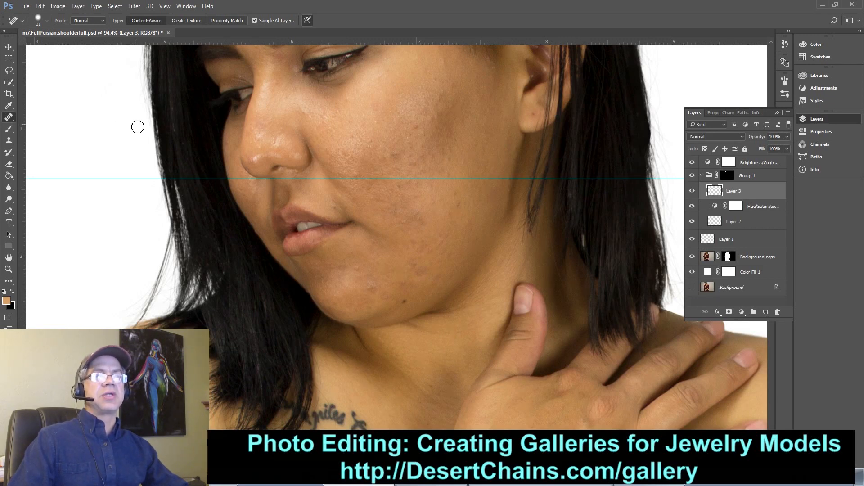
{"action": "right_click", "coordinate": [409, 221], "text": "alt"}
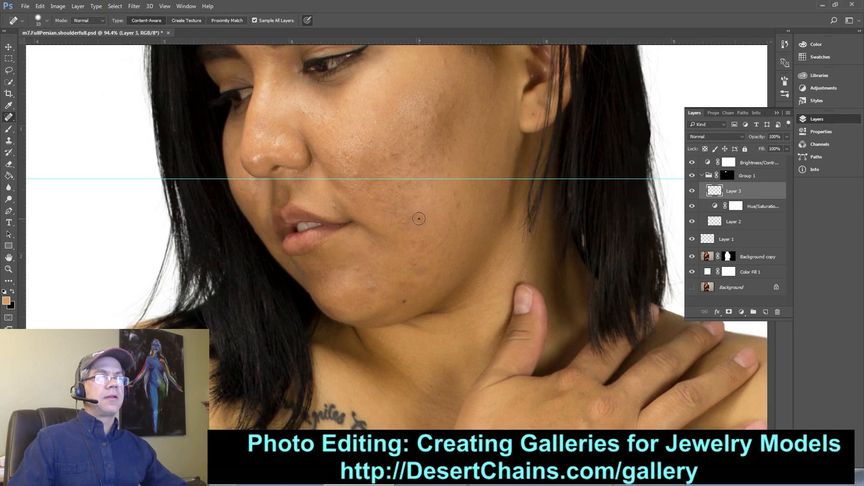
Heal the spots and uneven patches on the cheek, around the mouth corner, and along the chin and jaw with the Spot Healing Brush on Layer 3
{"action": "left_click", "coordinate": [419, 219]}
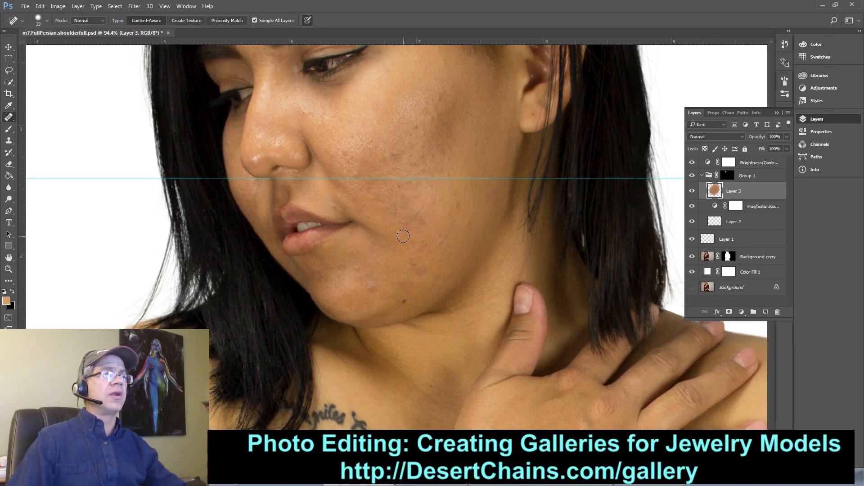
{"action": "left_click", "coordinate": [403, 282]}
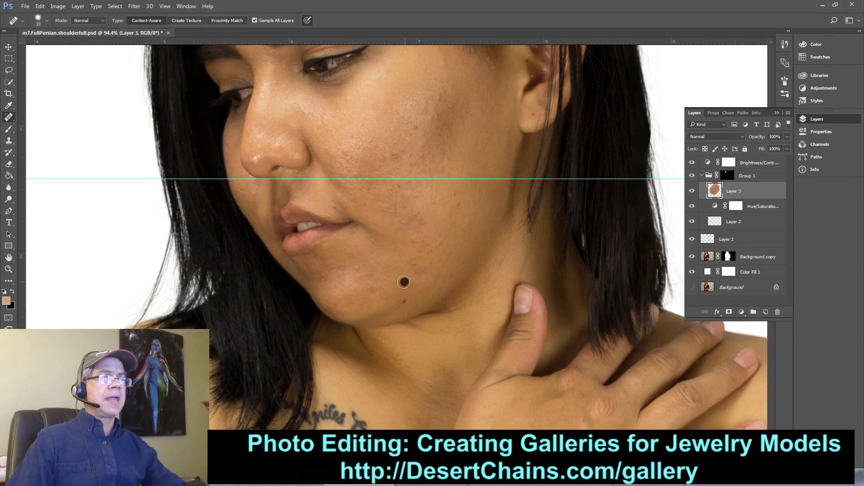
{"action": "left_click", "coordinate": [403, 299]}
{"action": "left_click", "coordinate": [372, 289]}
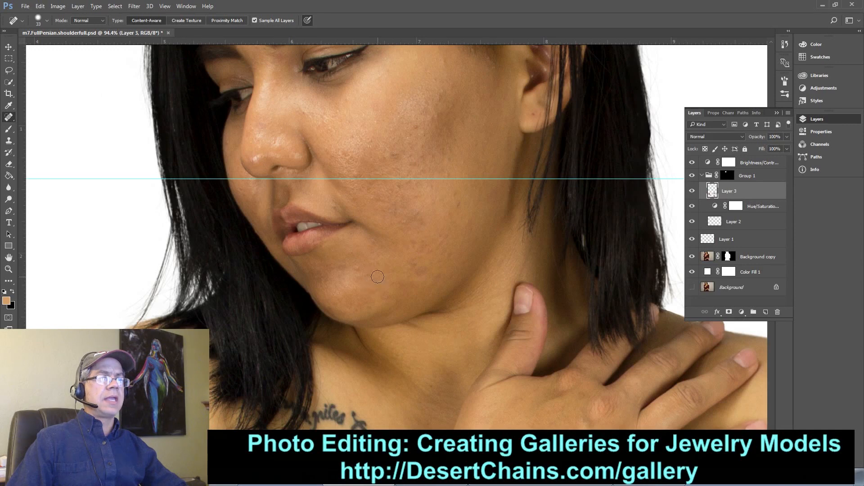
{"action": "left_click_drag", "start_coordinate": [354, 273], "coordinate": [355, 258]}
{"action": "left_click", "coordinate": [353, 253]}
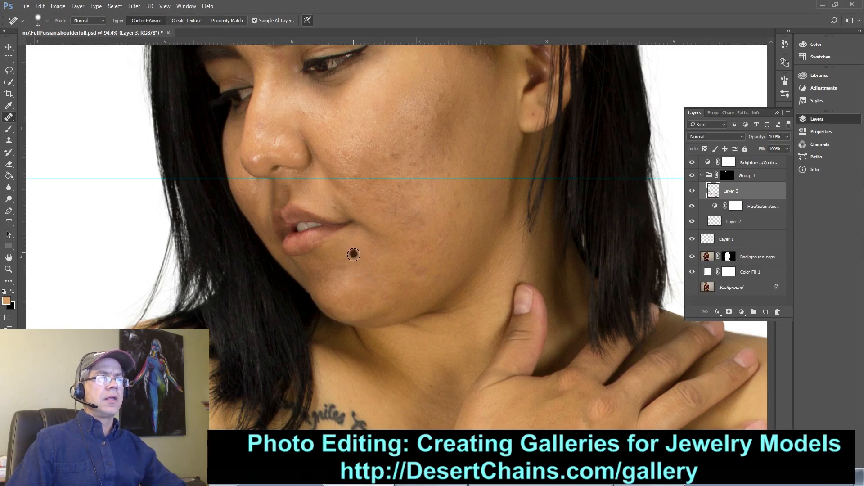
{"action": "left_click_drag", "start_coordinate": [428, 260], "coordinate": [415, 263]}
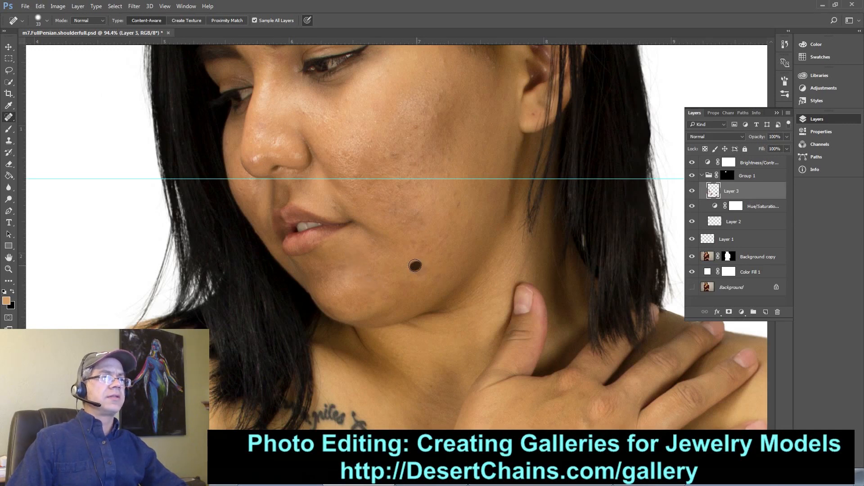
{"action": "left_click", "coordinate": [456, 205]}
{"action": "left_click", "coordinate": [455, 197]}
{"action": "left_click", "coordinate": [466, 221]}
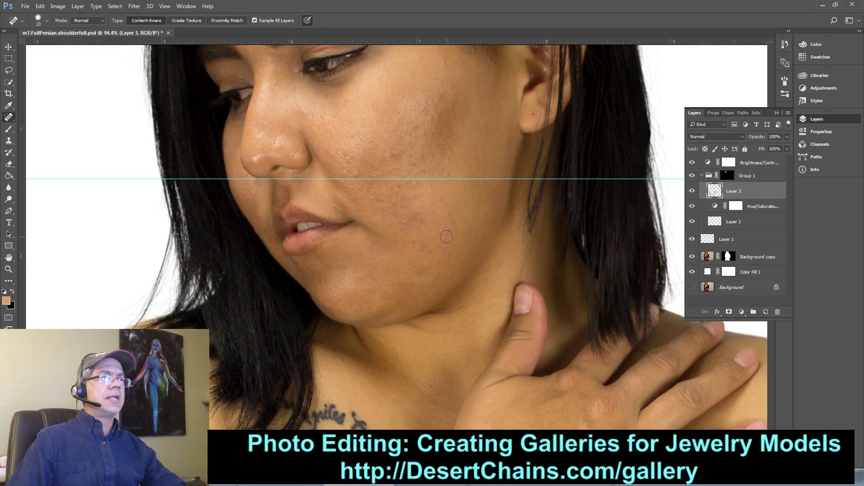
{"action": "left_click_drag", "start_coordinate": [447, 236], "coordinate": [421, 252]}
{"action": "left_click", "coordinate": [432, 249]}
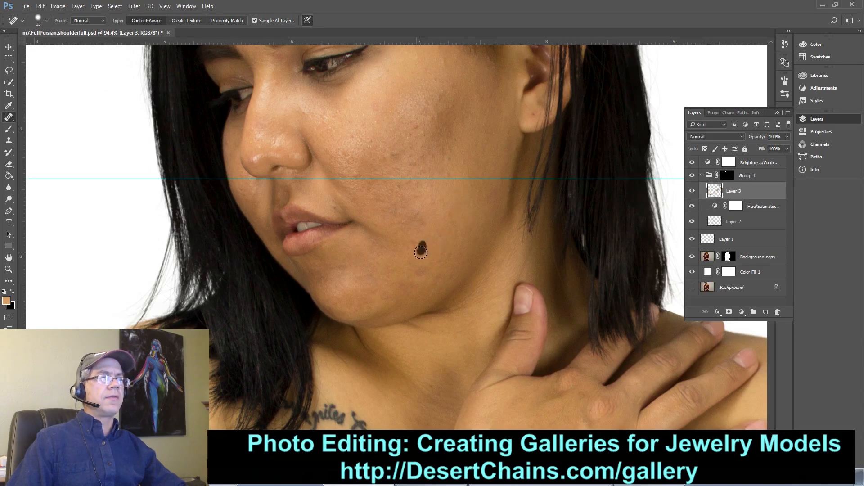
{"action": "left_click", "coordinate": [415, 241]}
{"action": "left_click", "coordinate": [420, 208]}
{"action": "left_click", "coordinate": [418, 214]}
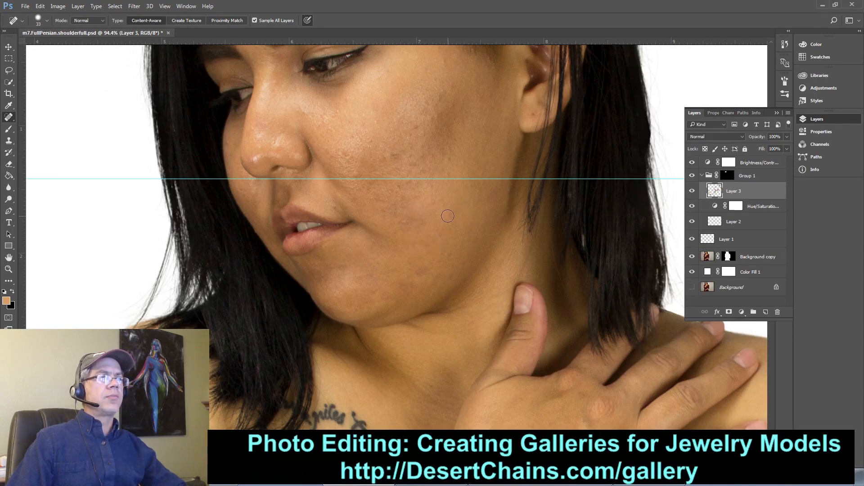
{"action": "left_click", "coordinate": [428, 185]}
{"action": "left_click", "coordinate": [398, 185]}
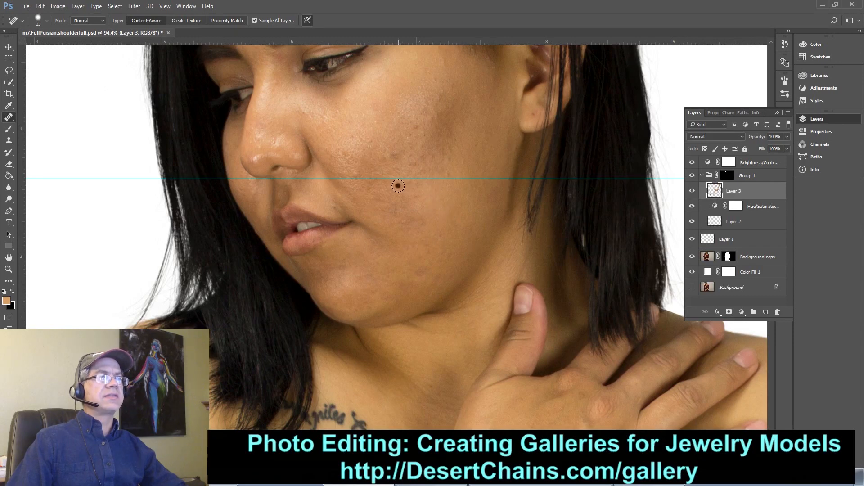
{"action": "left_click", "coordinate": [368, 199]}
{"action": "left_click", "coordinate": [353, 198]}
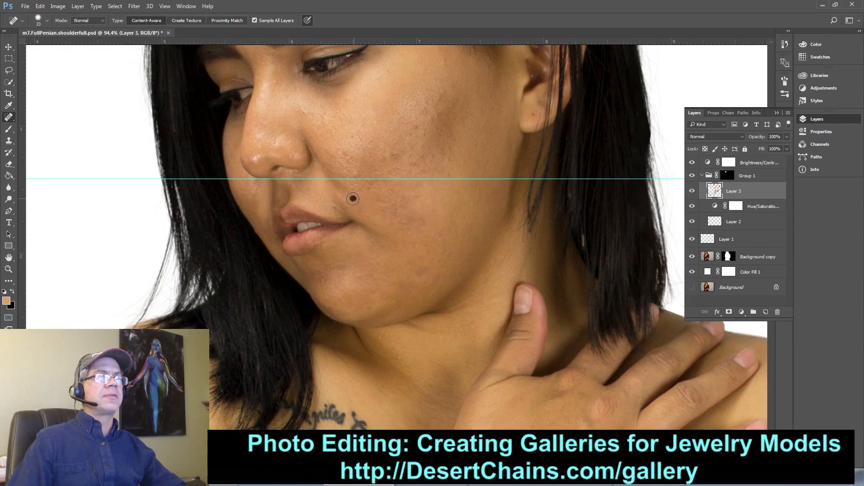
{"action": "left_click", "coordinate": [403, 226]}
{"action": "left_click", "coordinate": [392, 226]}
{"action": "left_click", "coordinate": [376, 224]}
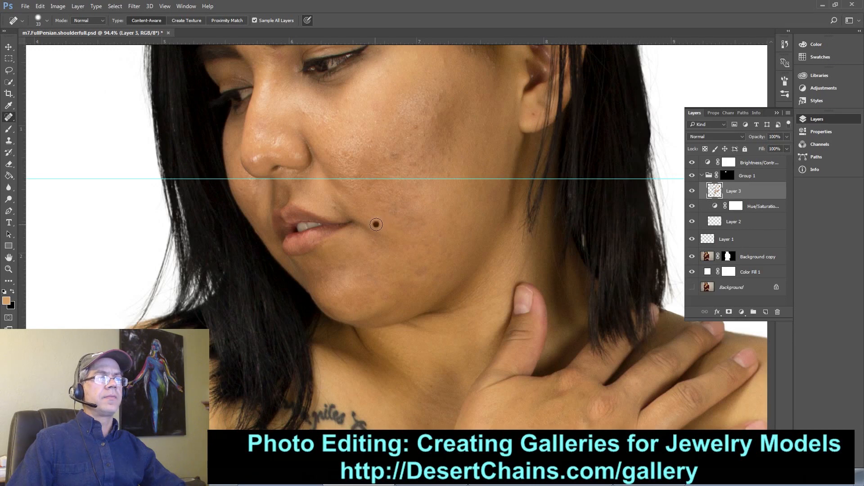
{"action": "left_click", "coordinate": [370, 233]}
{"action": "left_click", "coordinate": [351, 265]}
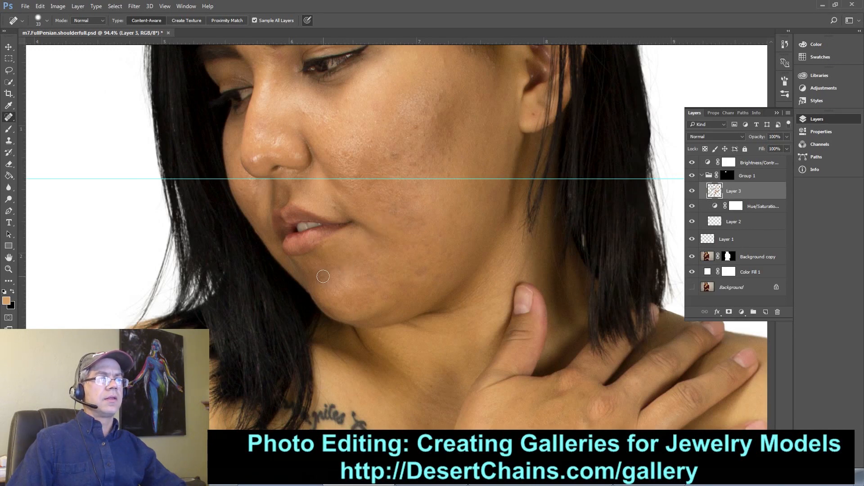
{"action": "left_click_drag", "start_coordinate": [323, 276], "coordinate": [340, 266]}
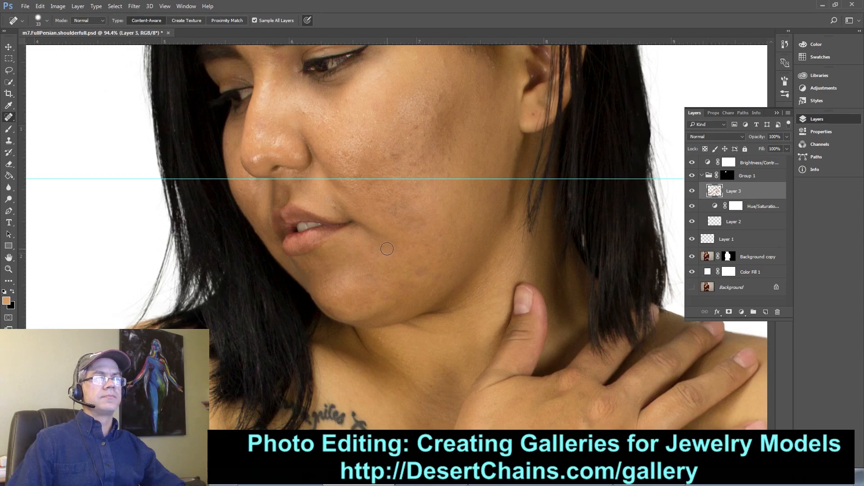
{"action": "left_click", "coordinate": [342, 270]}
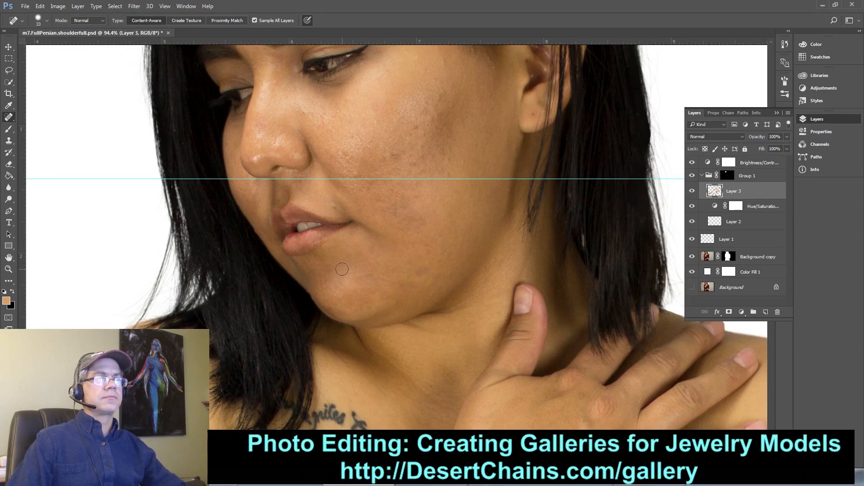
{"action": "left_click", "coordinate": [423, 274]}
{"action": "left_click", "coordinate": [394, 209]}
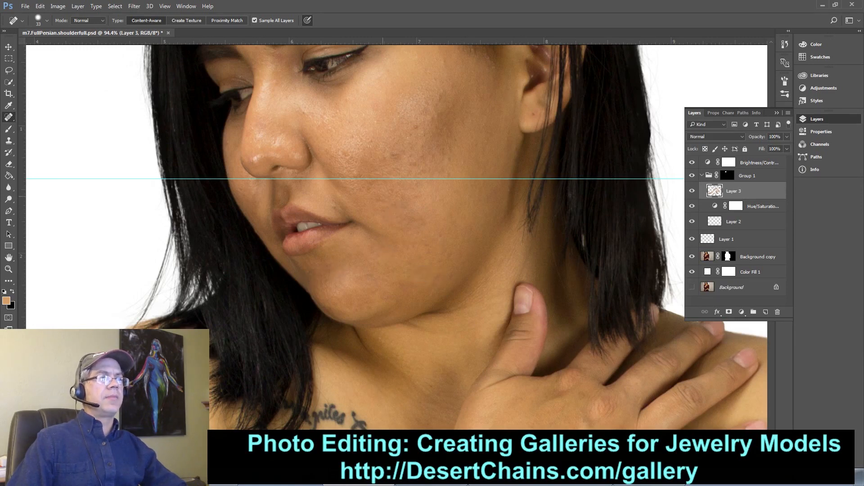
{"action": "left_click", "coordinate": [380, 198]}
{"action": "left_click", "coordinate": [396, 188]}
{"action": "left_click", "coordinate": [335, 207]}
{"action": "left_click", "coordinate": [412, 186]}
{"action": "left_click", "coordinate": [380, 208]}
{"action": "left_click", "coordinate": [441, 198]}
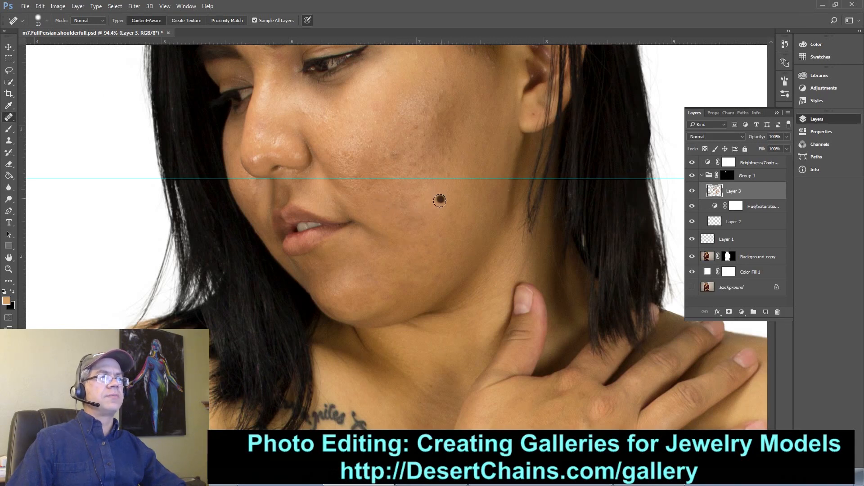
{"action": "left_click", "coordinate": [404, 258]}
{"action": "left_click", "coordinate": [390, 267]}
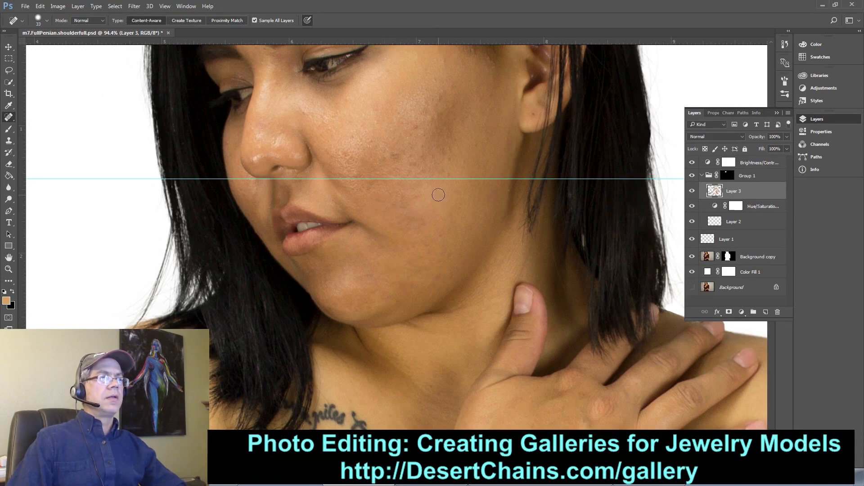
{"action": "left_click", "coordinate": [354, 189]}
{"action": "left_click", "coordinate": [354, 193]}
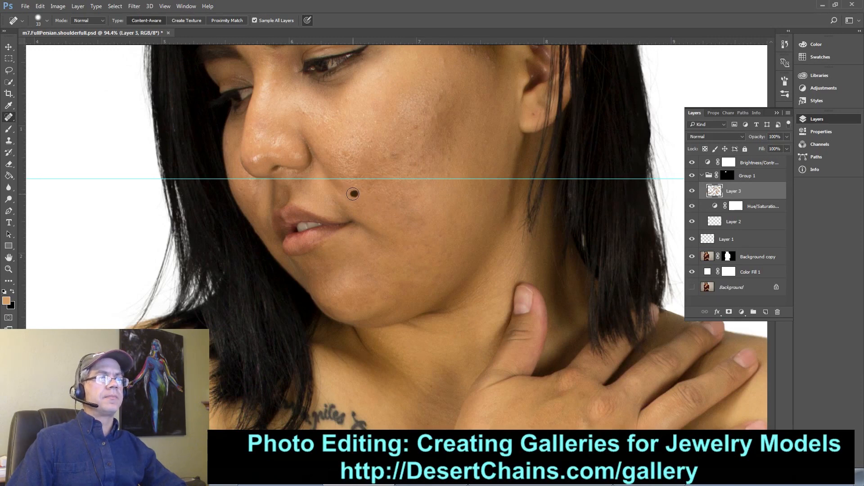
{"action": "left_click", "coordinate": [414, 196]}
{"action": "left_click", "coordinate": [389, 206]}
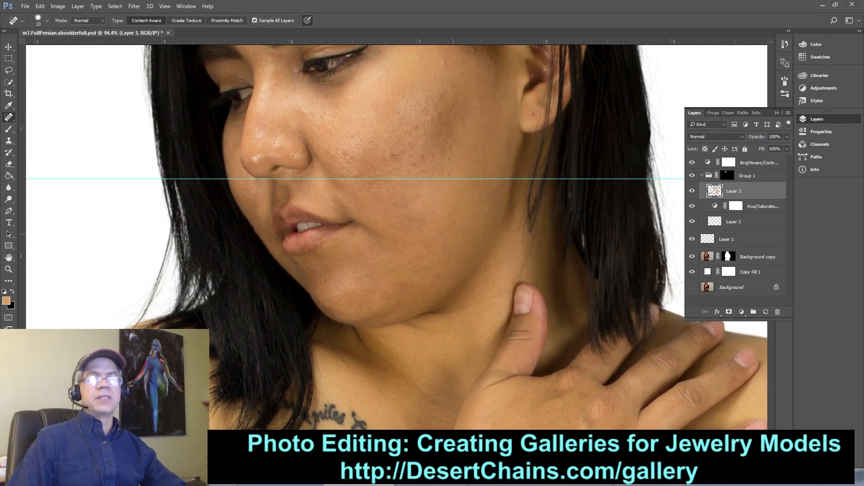
{"action": "left_click", "coordinate": [366, 276]}
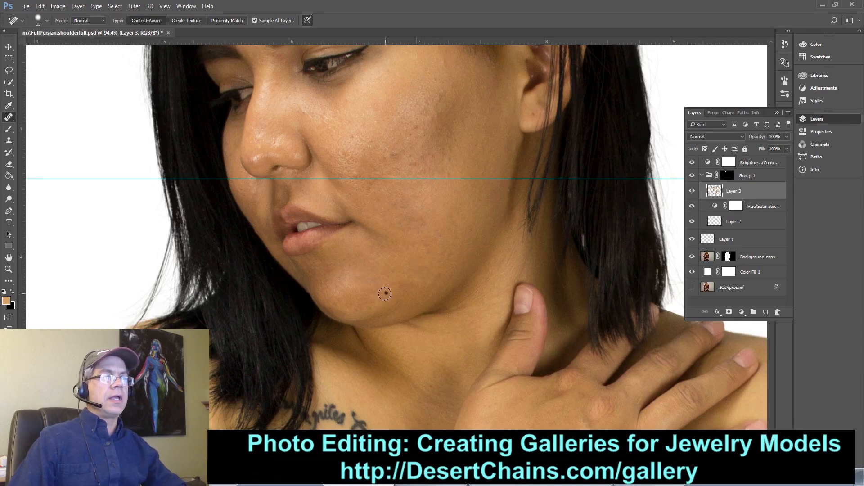
{"action": "left_click", "coordinate": [385, 294]}
{"action": "left_click", "coordinate": [395, 202]}
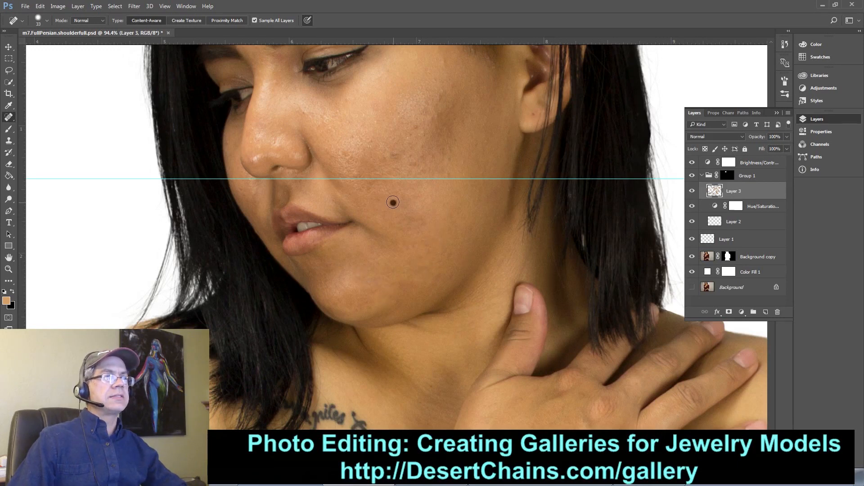
{"action": "left_click", "coordinate": [357, 184]}
{"action": "left_click", "coordinate": [385, 181]}
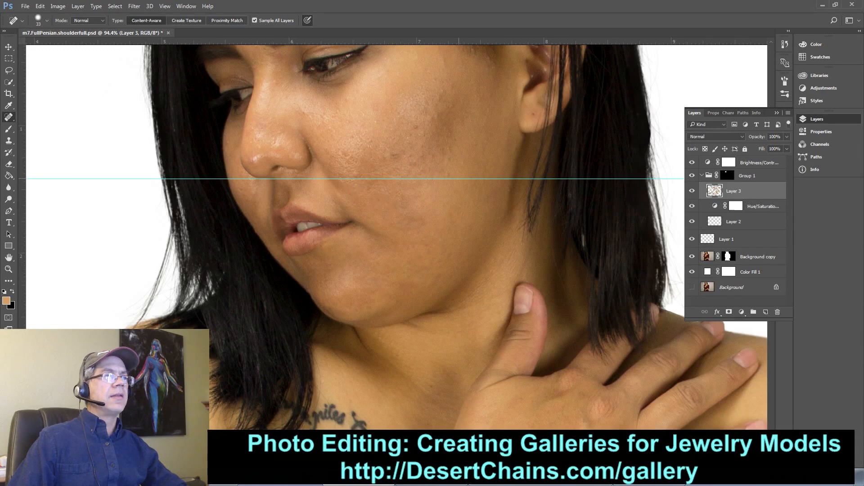
{"action": "left_click", "coordinate": [449, 254]}
{"action": "left_click", "coordinate": [435, 275]}
{"action": "left_click", "coordinate": [423, 266]}
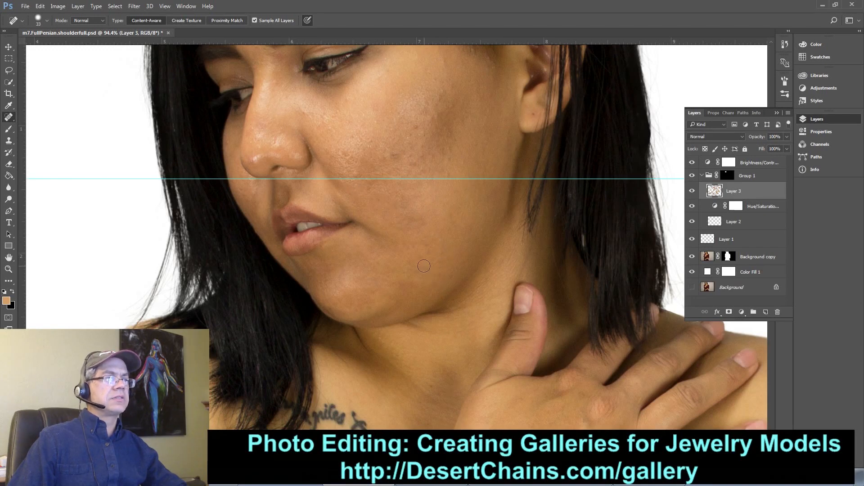
{"action": "left_click", "coordinate": [397, 287]}
{"action": "left_click", "coordinate": [385, 281]}
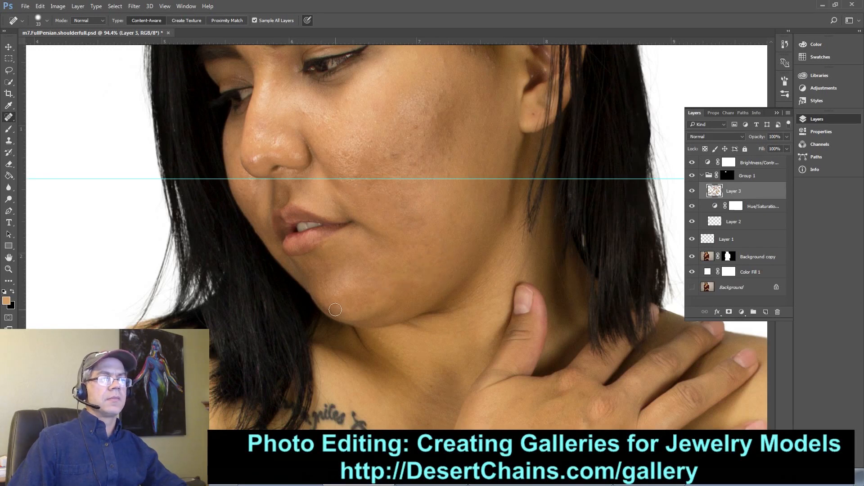
{"action": "left_click", "coordinate": [335, 309]}
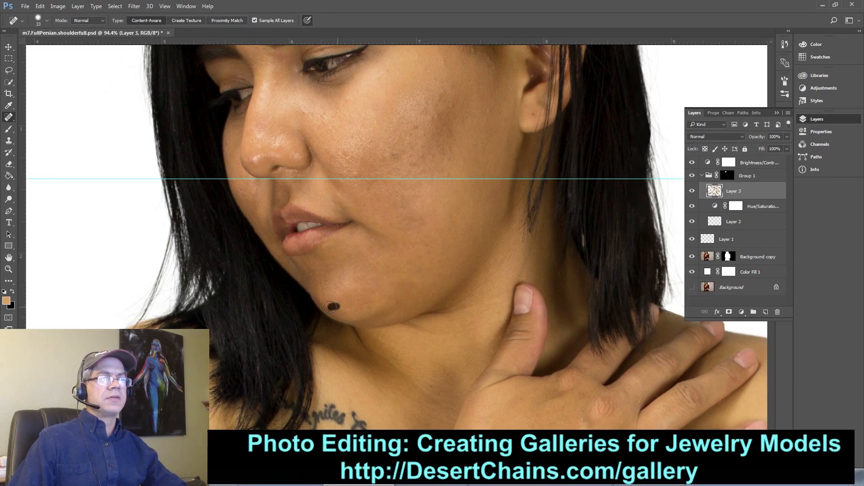
Spot heal the remaining blemishes beneath the nose, on the lower cheek and along the chin and jaw on Layer 3
{"action": "left_click", "coordinate": [255, 196]}
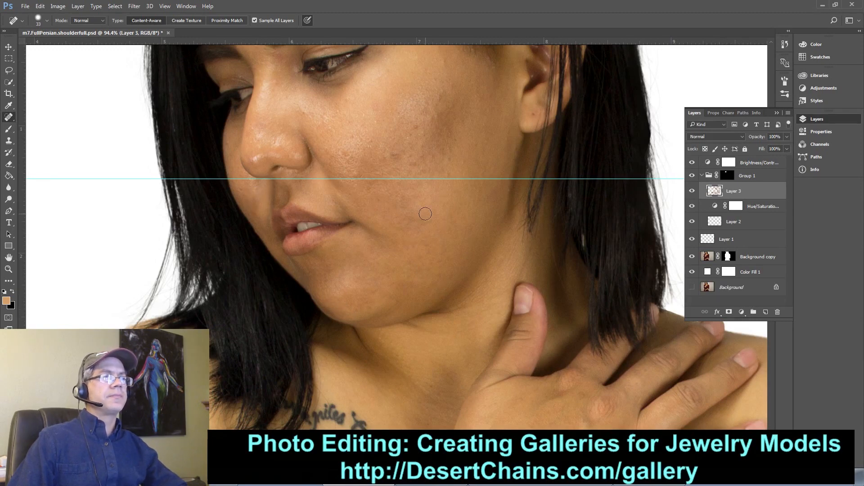
{"action": "left_click", "coordinate": [423, 243]}
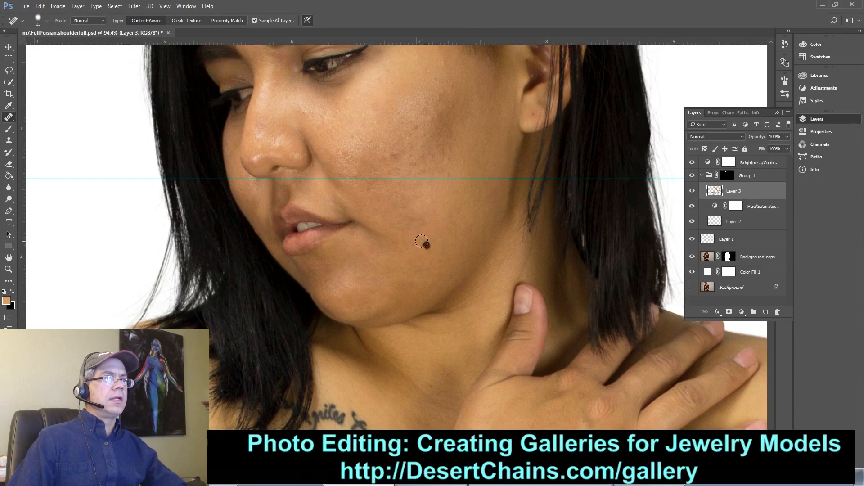
{"action": "left_click", "coordinate": [372, 241]}
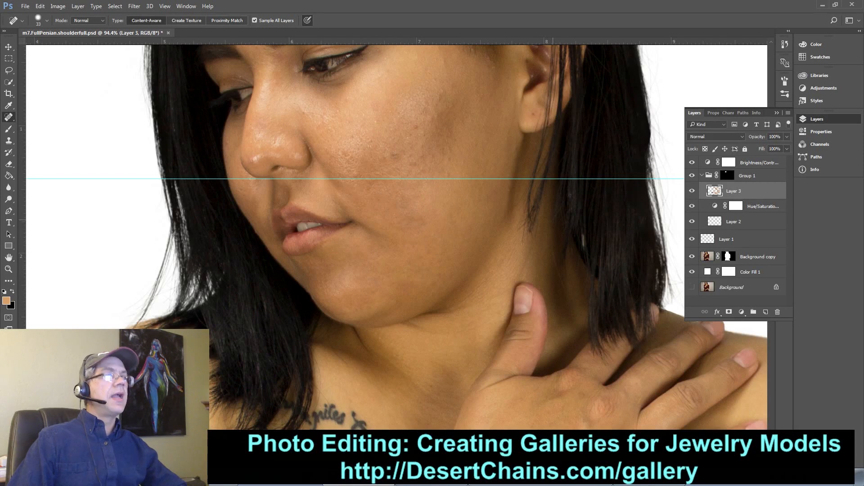
{"action": "mouse_move", "coordinate": [475, 207]}
{"action": "left_mouse_down"}
{"action": "mouse_move", "coordinate": [475, 270]}
{"action": "mouse_move", "coordinate": [443, 311]}
{"action": "mouse_move", "coordinate": [430, 298]}
{"action": "mouse_move", "coordinate": [413, 324]}
{"action": "mouse_move", "coordinate": [394, 315]}
{"action": "mouse_move", "coordinate": [380, 340]}
{"action": "mouse_move", "coordinate": [342, 323]}
{"action": "mouse_move", "coordinate": [336, 340]}
{"action": "mouse_move", "coordinate": [331, 307]}
{"action": "mouse_move", "coordinate": [307, 303]}
{"action": "mouse_move", "coordinate": [304, 273]}
{"action": "mouse_move", "coordinate": [284, 277]}
{"action": "mouse_move", "coordinate": [265, 264]}
{"action": "mouse_move", "coordinate": [288, 266]}
{"action": "left_mouse_up"}
{"action": "mouse_move", "coordinate": [316, 300]}
{"action": "left_mouse_down"}
{"action": "mouse_move", "coordinate": [352, 320]}
{"action": "mouse_move", "coordinate": [409, 306]}
{"action": "mouse_move", "coordinate": [484, 241]}
{"action": "mouse_move", "coordinate": [454, 294]}
{"action": "left_mouse_up"}
{"action": "mouse_move", "coordinate": [465, 254]}
{"action": "left_mouse_down"}
{"action": "mouse_move", "coordinate": [456, 144]}
{"action": "mouse_move", "coordinate": [411, 102]}
{"action": "mouse_move", "coordinate": [368, 128]}
{"action": "mouse_move", "coordinate": [349, 117]}
{"action": "mouse_move", "coordinate": [333, 120]}
{"action": "mouse_move", "coordinate": [322, 141]}
{"action": "mouse_move", "coordinate": [312, 127]}
{"action": "mouse_move", "coordinate": [300, 147]}
{"action": "mouse_move", "coordinate": [294, 135]}
{"action": "mouse_move", "coordinate": [252, 160]}
{"action": "mouse_move", "coordinate": [284, 144]}
{"action": "left_mouse_up"}
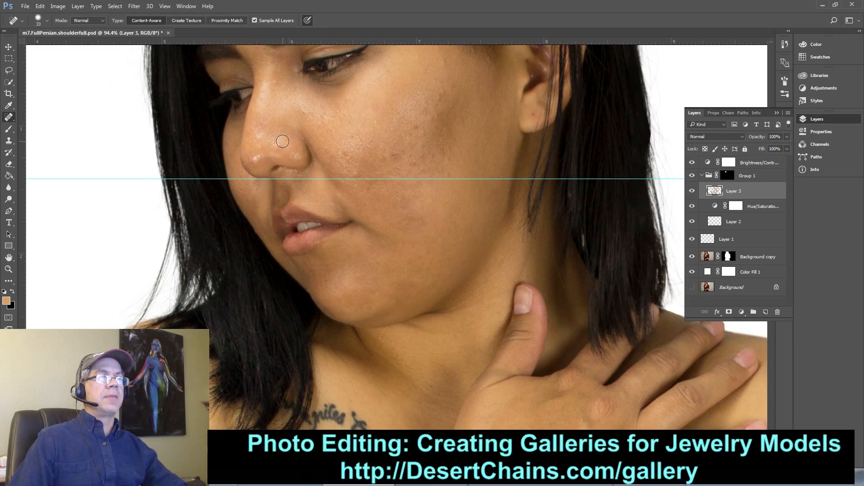
Spot heal the small marks beside the mouth corner, on the outer cheek and on the far side of the face below the nose
{"action": "left_click_drag", "start_coordinate": [394, 225], "coordinate": [386, 219]}
{"action": "left_click_drag", "start_coordinate": [354, 181], "coordinate": [352, 180]}
{"action": "left_click", "coordinate": [455, 189]}
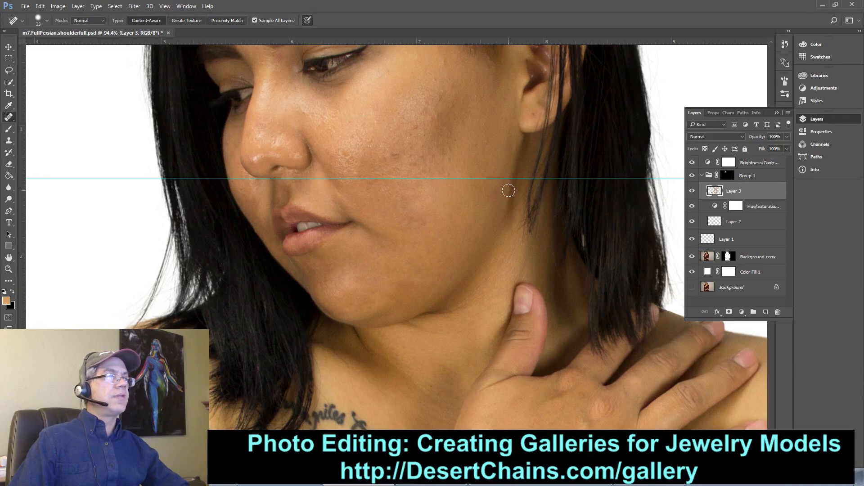
{"action": "left_click", "coordinate": [492, 194]}
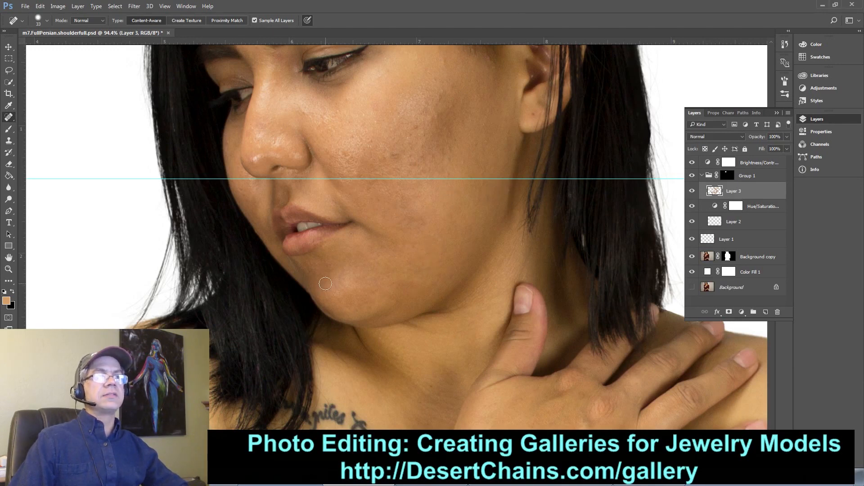
{"action": "left_click", "coordinate": [243, 188]}
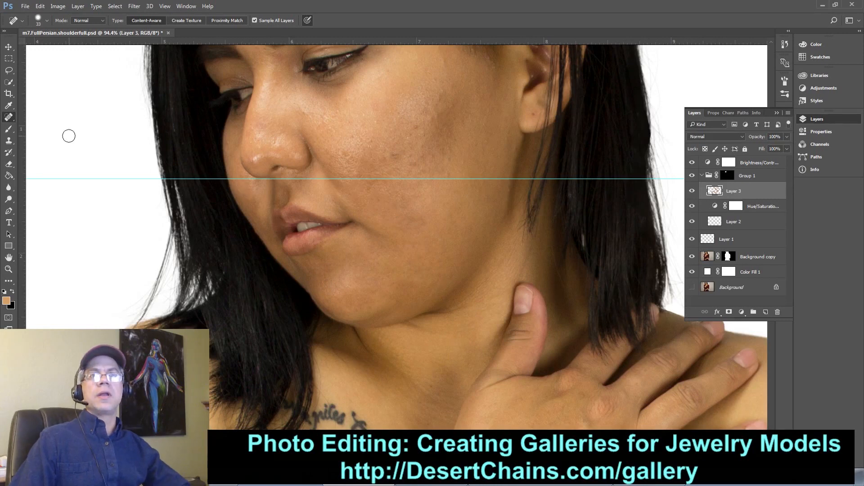
Switch to the Healing Brush at 54 px, sample clean lower-cheek skin, and heal the discolored patch on the cheek beside the mouth
{"action": "right_click", "coordinate": [13, 121]}
{"action": "left_click", "coordinate": [48, 123]}
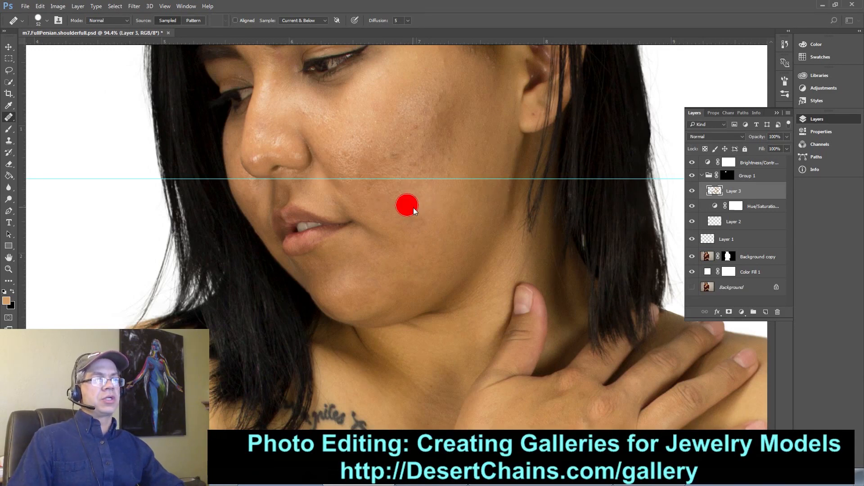
{"action": "left_click_drag", "start_coordinate": [413, 207], "coordinate": [414, 207]}
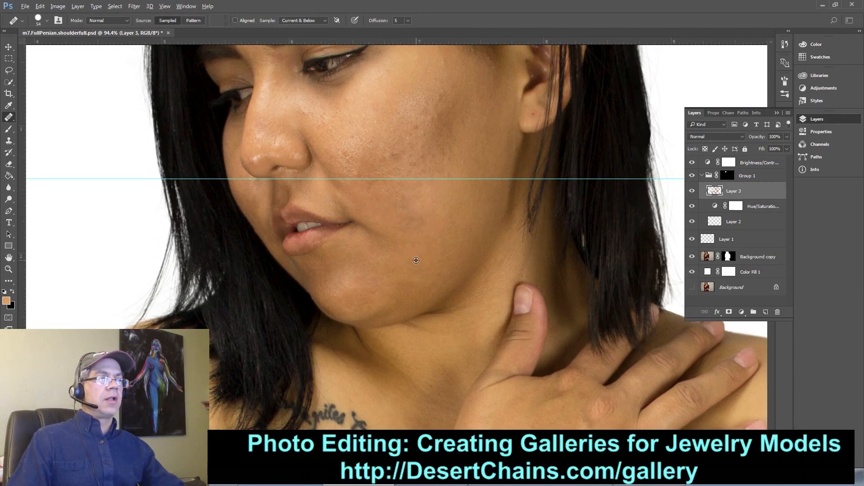
{"action": "left_click", "coordinate": [414, 257], "text": "alt"}
{"action": "left_click_drag", "start_coordinate": [421, 220], "coordinate": [416, 219]}
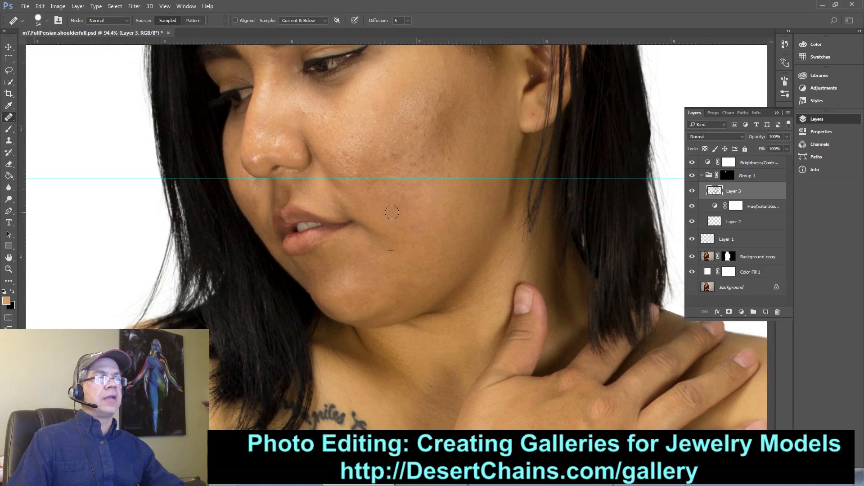
Heal more of the mid-cheek discoloration, resampling clean skin from the cheek near the jaw with the Healing Brush
{"action": "mouse_move", "coordinate": [433, 203]}
{"action": "left_mouse_down"}
{"action": "mouse_move", "coordinate": [436, 209]}
{"action": "mouse_move", "coordinate": [423, 199]}
{"action": "left_mouse_up"}
{"action": "left_click", "coordinate": [449, 246], "text": "alt"}
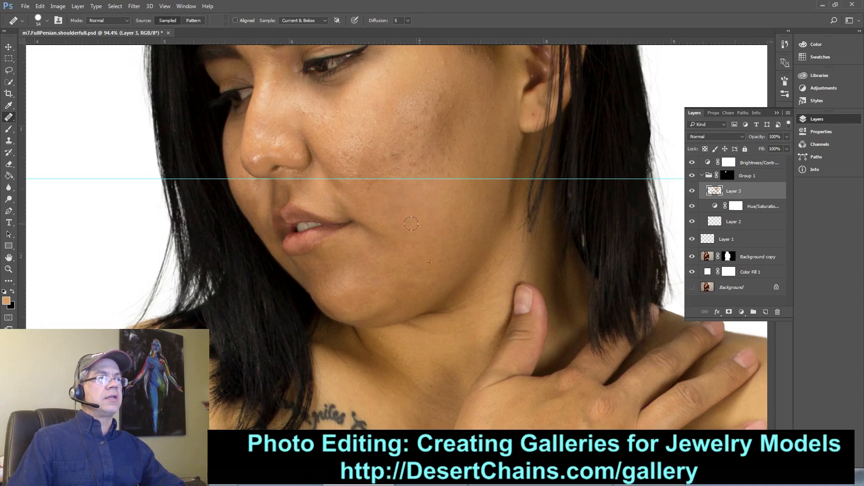
{"action": "left_click_drag", "start_coordinate": [437, 217], "coordinate": [443, 214]}
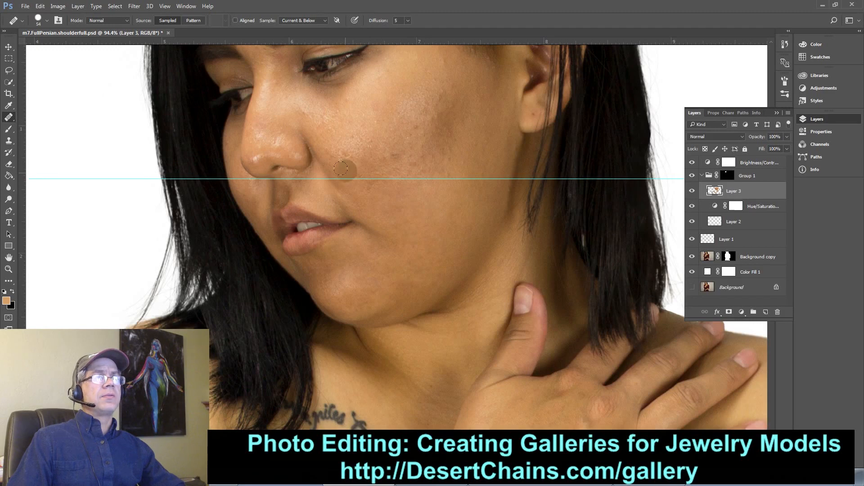
Zoom in on the lower face and fade the last healing stroke on the cheek to 50% opacity
{"action": "key", "text": "ctrl+space"}
{"action": "left_click_drag", "start_coordinate": [387, 208], "coordinate": [402, 212]}
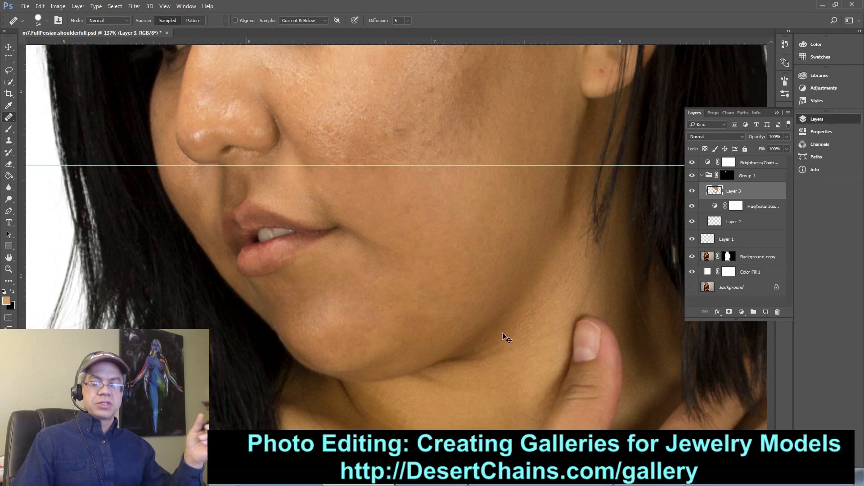
{"action": "key", "text": "ctrl+shift+f"}
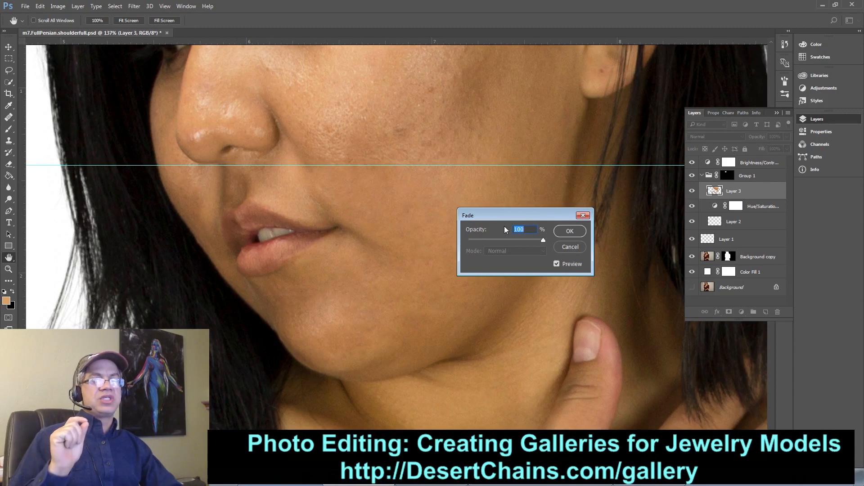
{"action": "type", "text": "50"}
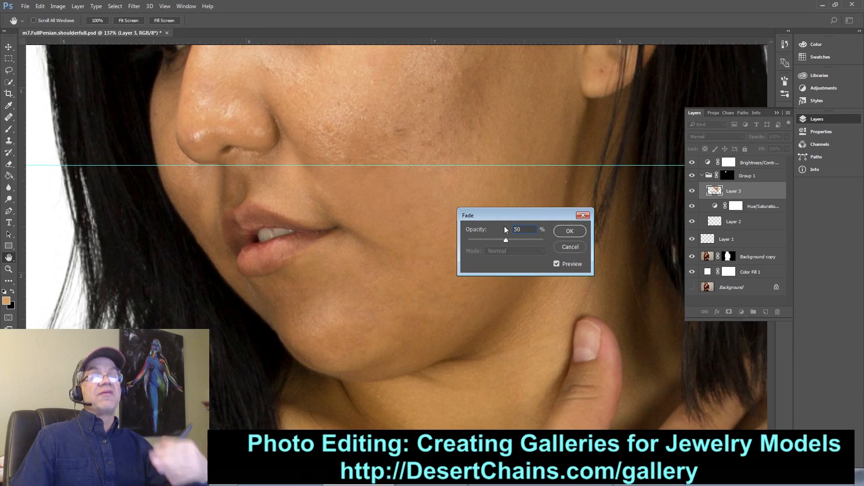
{"action": "left_click", "coordinate": [568, 232]}
Heal the skin just beyond the mouth corner using a sample from the mid-cheek, and fade that stroke to 38% opacity
{"action": "key", "text": "j"}
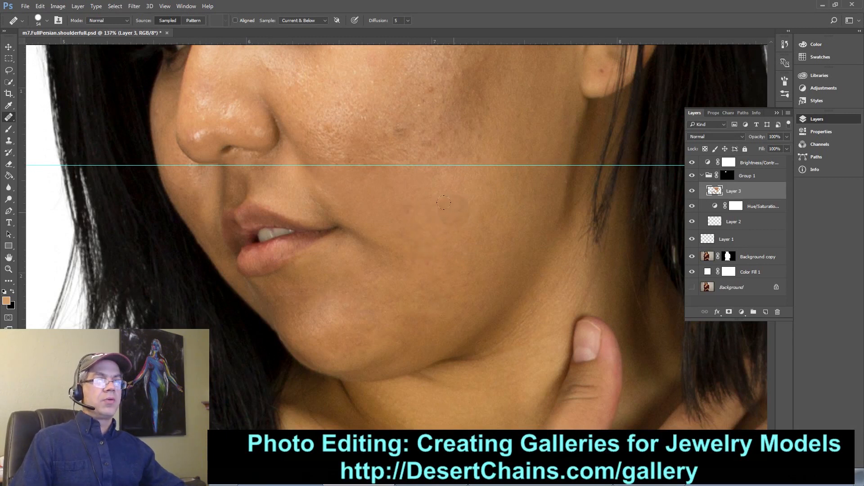
{"action": "left_click", "coordinate": [433, 214], "text": "alt"}
{"action": "mouse_move", "coordinate": [372, 239]}
{"action": "left_mouse_down"}
{"action": "mouse_move", "coordinate": [346, 228]}
{"action": "mouse_move", "coordinate": [344, 217]}
{"action": "mouse_move", "coordinate": [363, 247]}
{"action": "mouse_move", "coordinate": [387, 257]}
{"action": "left_mouse_up"}
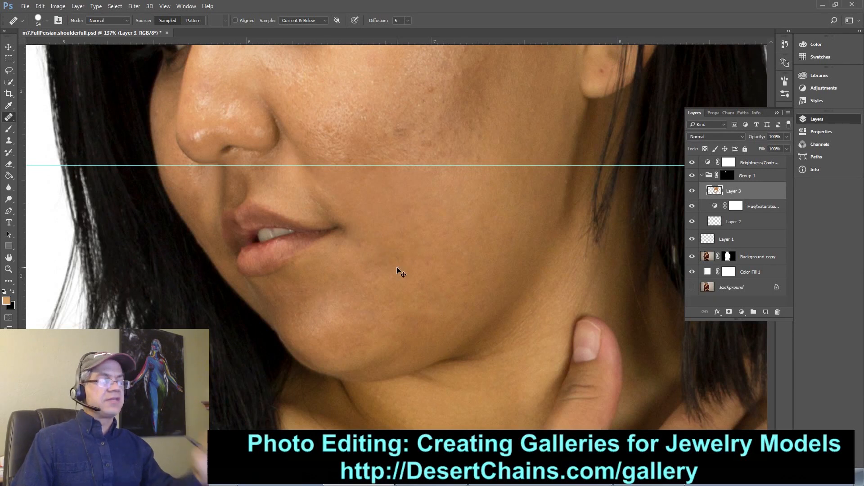
{"action": "key", "text": "ctrl+shift+f"}
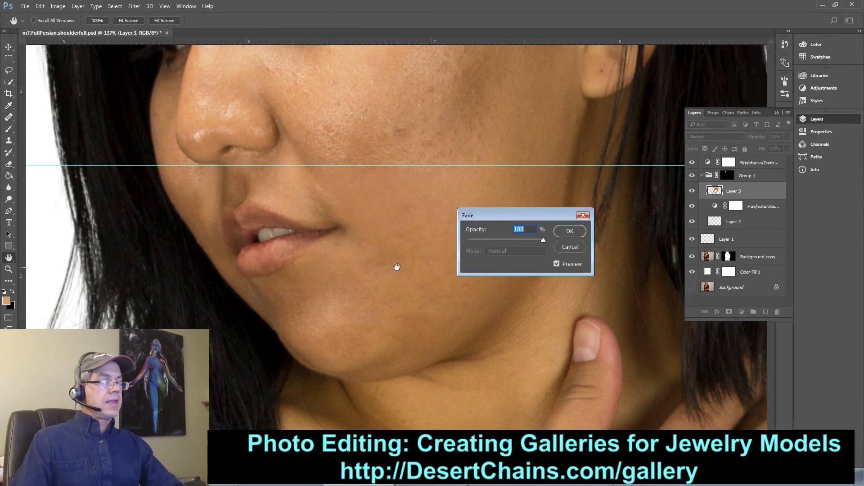
{"action": "type", "text": "50"}
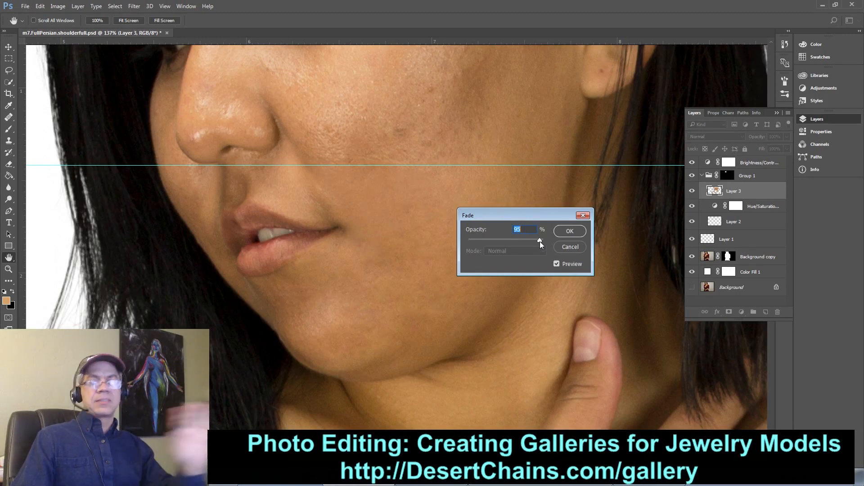
{"action": "left_click_drag", "start_coordinate": [540, 241], "coordinate": [496, 241]}
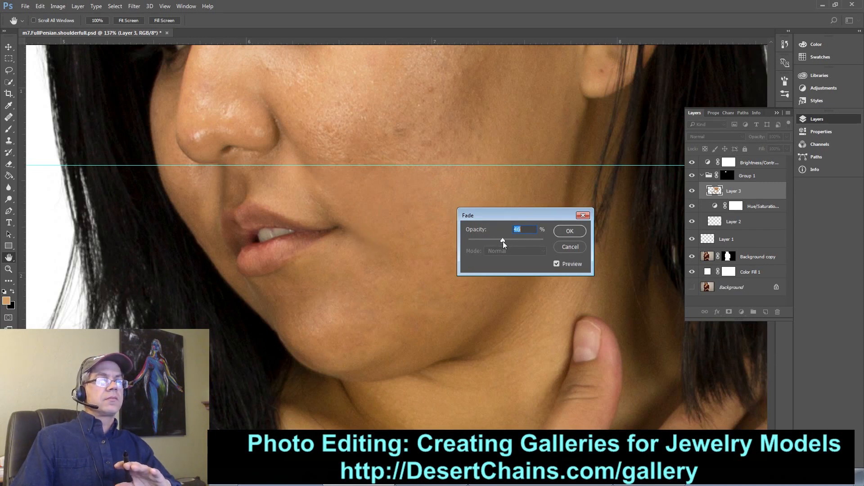
{"action": "left_click_drag", "start_coordinate": [500, 242], "coordinate": [496, 241]}
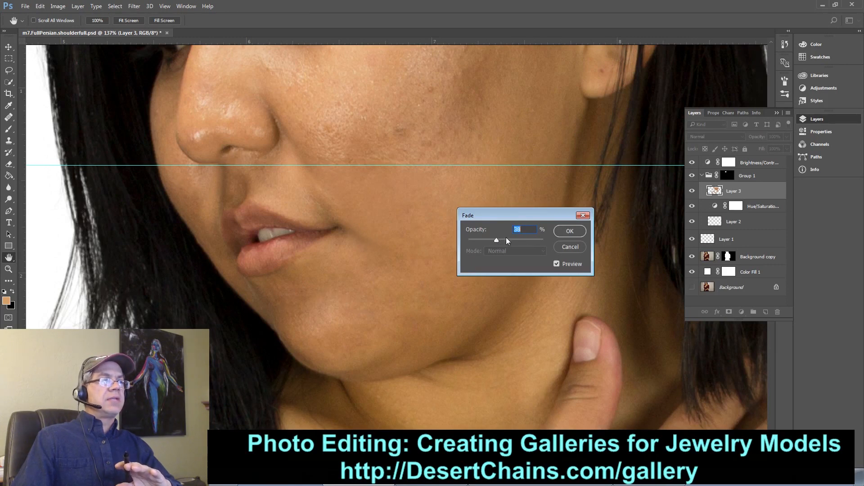
{"action": "left_click", "coordinate": [568, 232]}
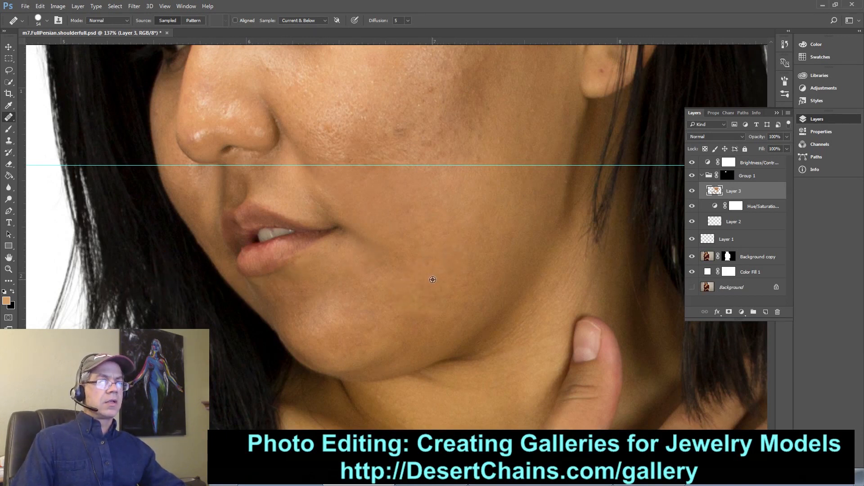
Even out the blotchy skin across the chin and below the lower lip with Healing Brush dabs
{"action": "left_click", "coordinate": [365, 318]}
{"action": "left_click", "coordinate": [362, 311]}
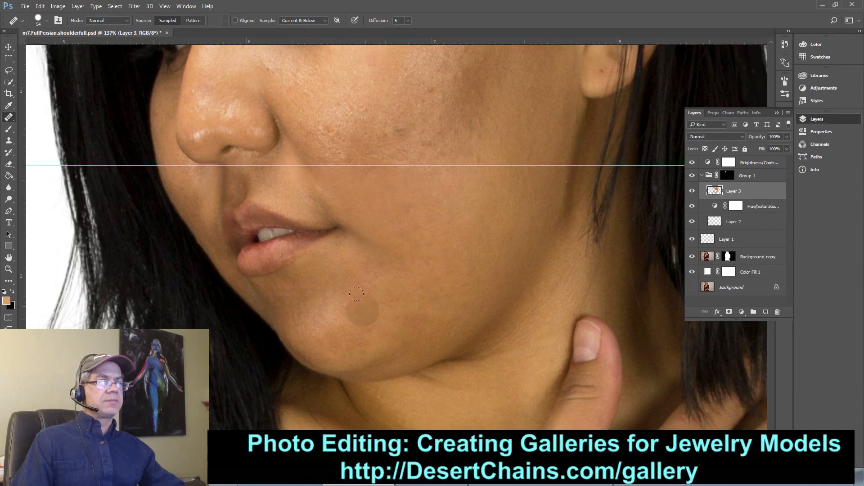
{"action": "left_click", "coordinate": [295, 301]}
{"action": "left_click", "coordinate": [314, 315]}
{"action": "left_click", "coordinate": [329, 310]}
Smooth the uneven tone on the cheek and toward the jawline with the Healing Brush
{"action": "left_click", "coordinate": [527, 249]}
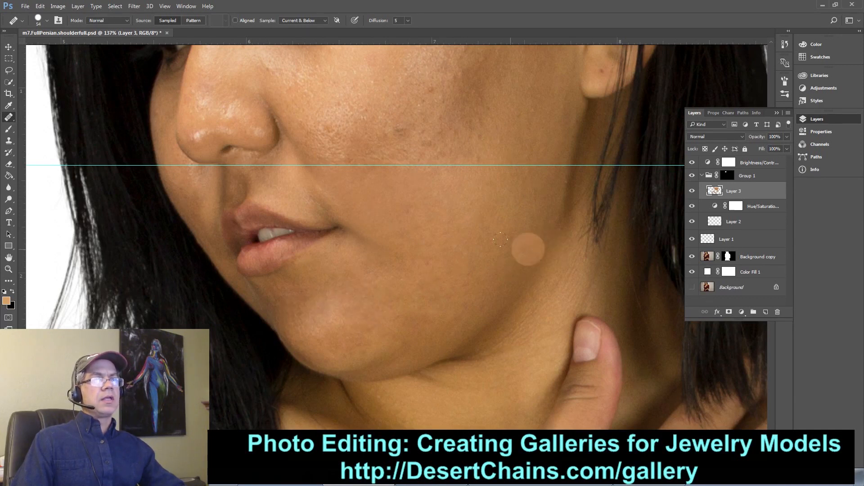
{"action": "left_click", "coordinate": [407, 216]}
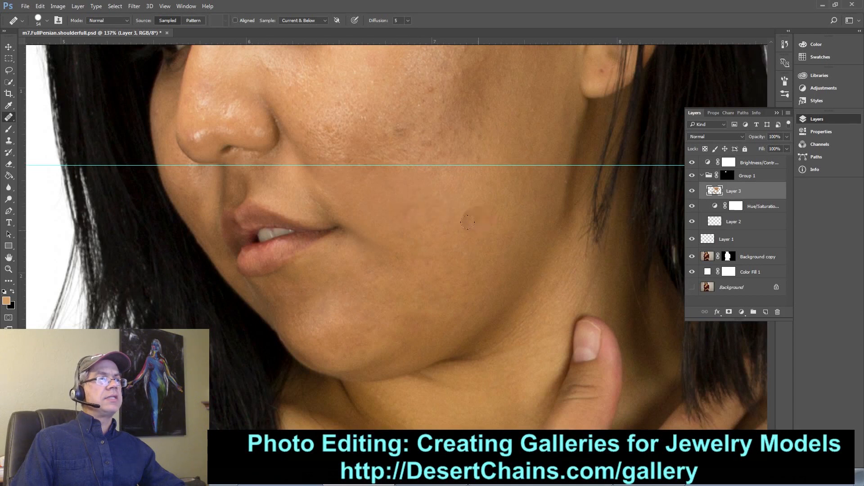
{"action": "left_click", "coordinate": [529, 232]}
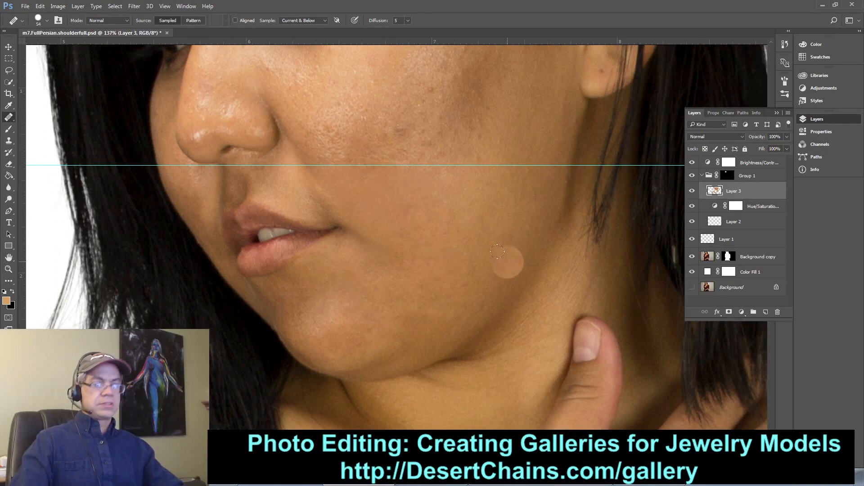
{"action": "mouse_move", "coordinate": [472, 235]}
{"action": "left_mouse_down"}
{"action": "mouse_move", "coordinate": [462, 220]}
{"action": "mouse_move", "coordinate": [478, 225]}
{"action": "left_mouse_up"}
{"action": "left_click_drag", "start_coordinate": [512, 271], "coordinate": [517, 270]}
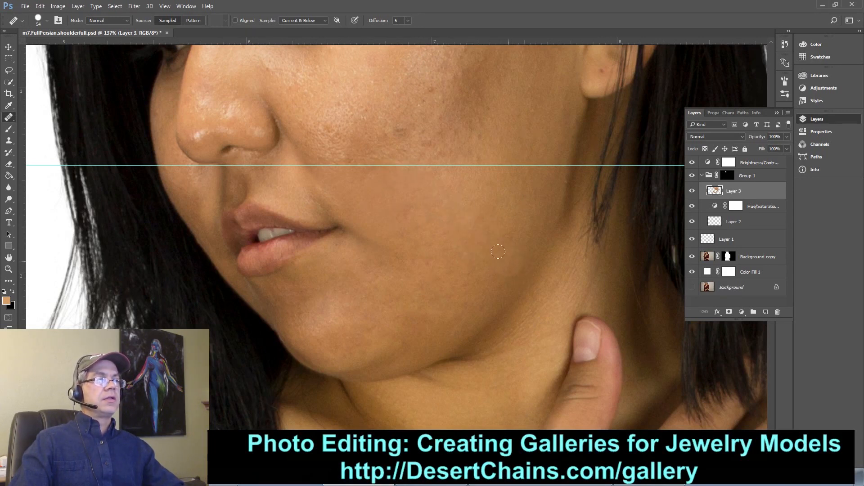
Switch back to the content-aware Spot Healing Brush and heal the small marks on the outer cheek down toward the jaw
{"action": "right_click", "coordinate": [11, 122]}
{"action": "left_click", "coordinate": [45, 117]}
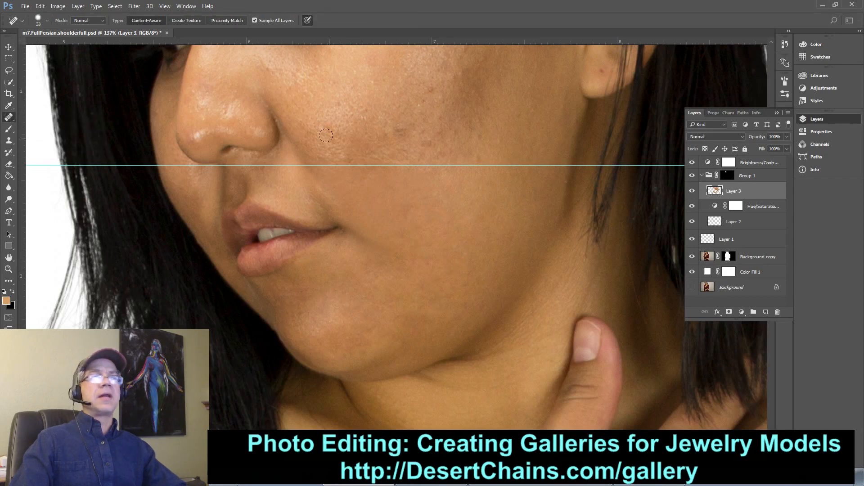
{"action": "mouse_move", "coordinate": [516, 269]}
{"action": "left_mouse_down"}
{"action": "mouse_move", "coordinate": [464, 218]}
{"action": "mouse_move", "coordinate": [454, 157]}
{"action": "left_mouse_up"}
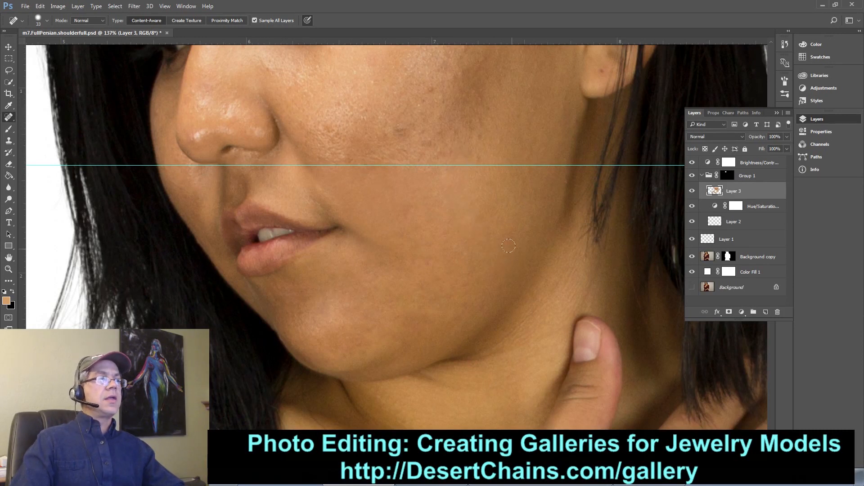
{"action": "left_click_drag", "start_coordinate": [500, 248], "coordinate": [464, 172]}
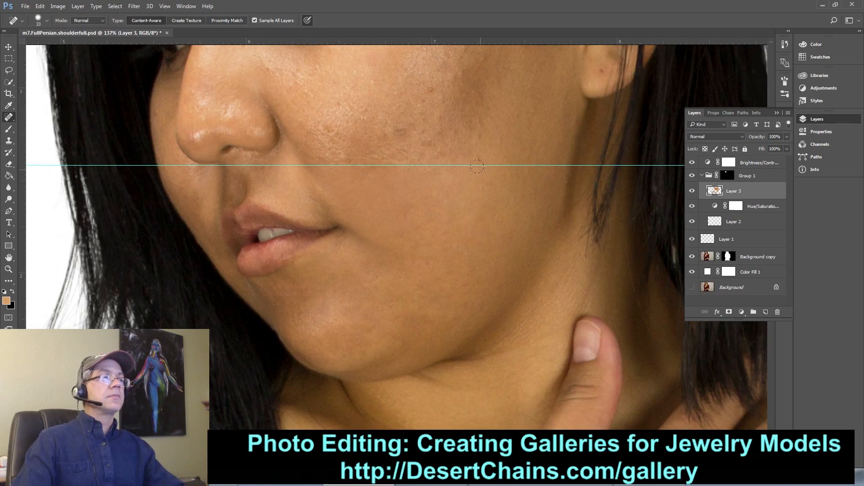
{"action": "left_click_drag", "start_coordinate": [487, 236], "coordinate": [487, 247]}
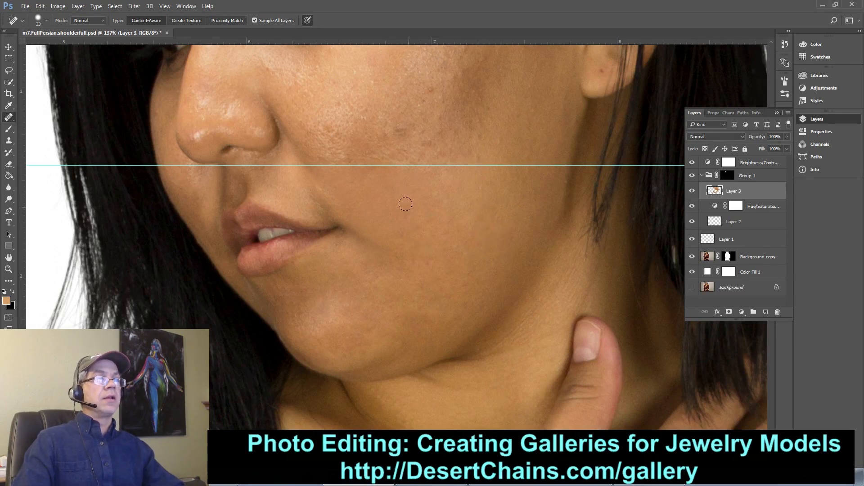
Spot heal the leftover spots and patchy texture on the cheek between the mouth corner and the outer cheek
{"action": "left_click_drag", "start_coordinate": [408, 207], "coordinate": [398, 244]}
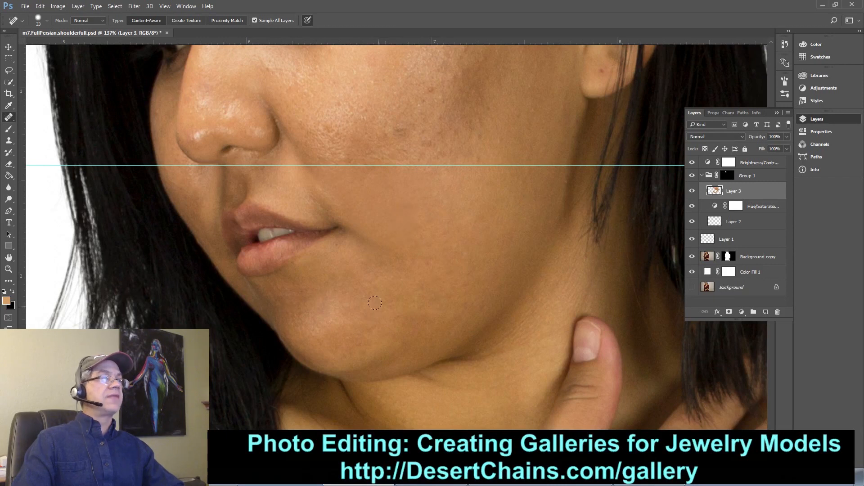
{"action": "left_click_drag", "start_coordinate": [392, 207], "coordinate": [411, 210]}
{"action": "left_click", "coordinate": [477, 187]}
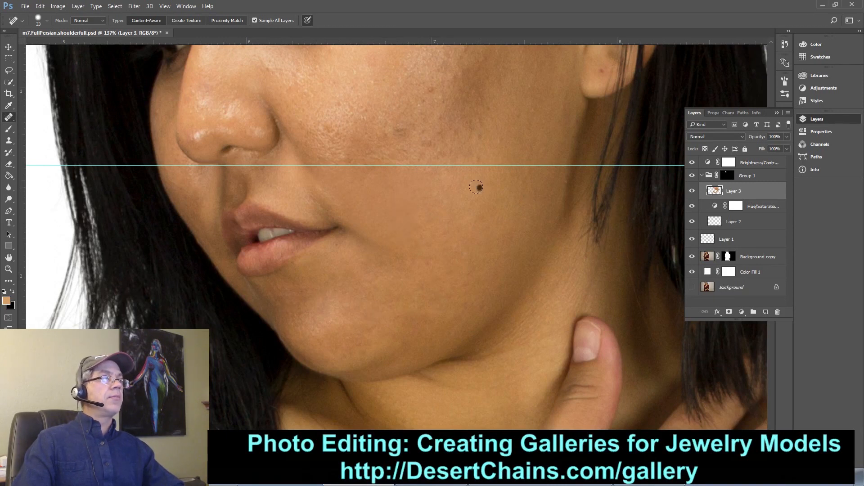
{"action": "left_click", "coordinate": [434, 191]}
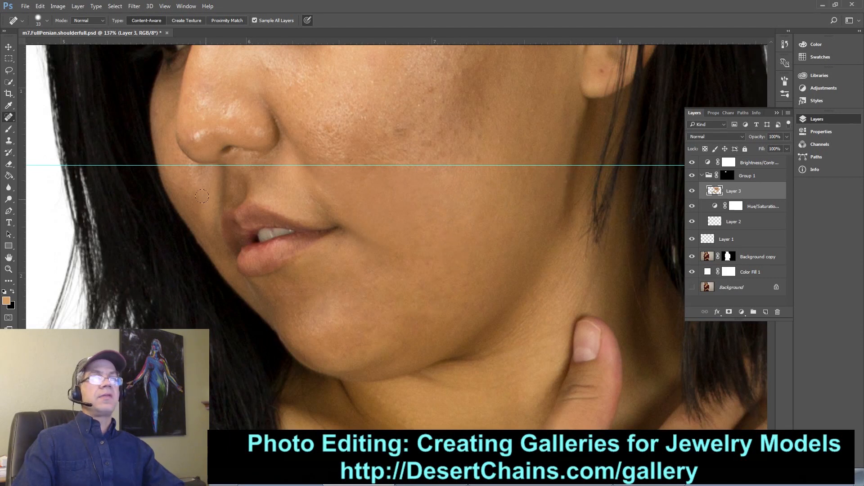
Heal the skin at the far cheek edge beside the upper lip with the Healing Brush and fade the stroke to 50% opacity
{"action": "right_click", "coordinate": [11, 117]}
{"action": "left_click", "coordinate": [50, 126]}
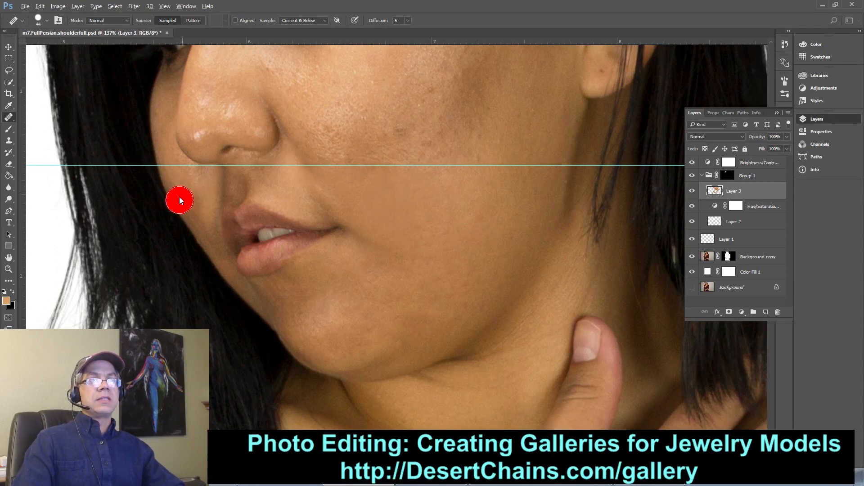
{"action": "left_click", "coordinate": [179, 199]}
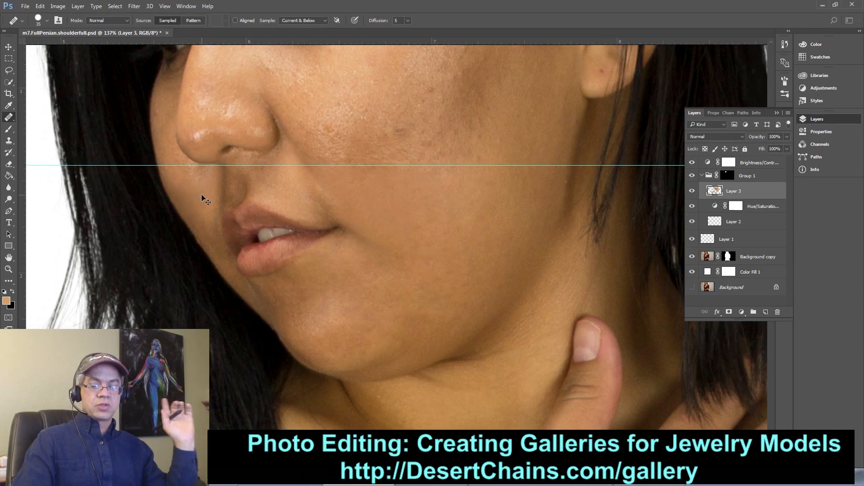
{"action": "key", "text": "ctrl+shift+f"}
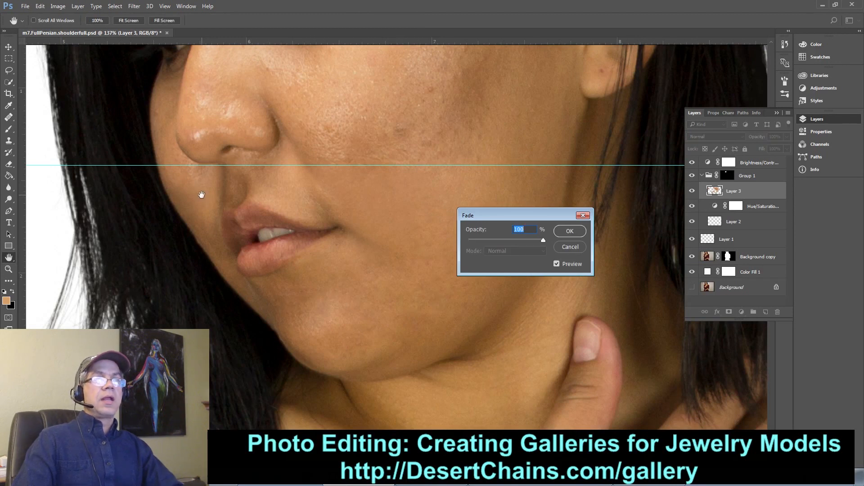
{"action": "type", "text": "50"}
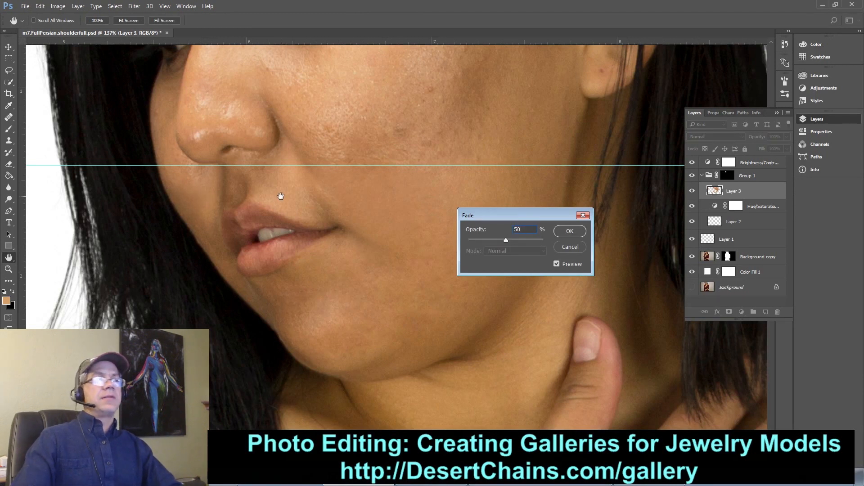
{"action": "left_click", "coordinate": [569, 231]}
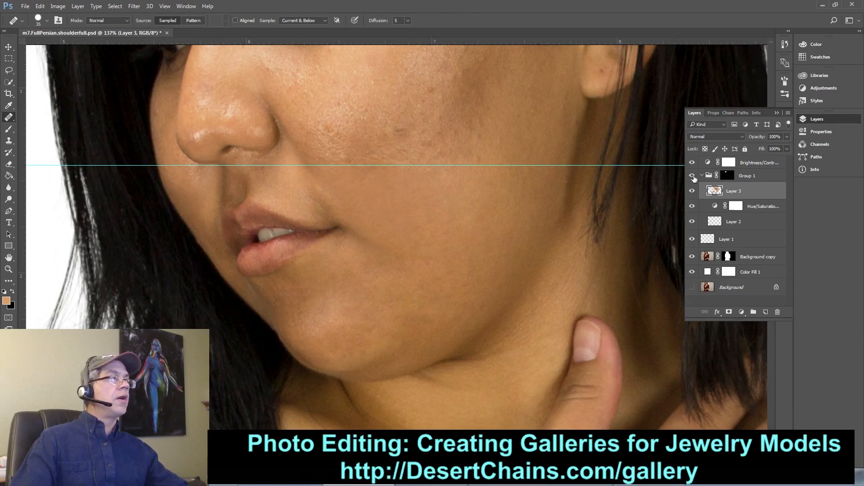
Compare the face before and after retouching by toggling the visibility of Group 1 off and on twice
{"action": "left_click", "coordinate": [692, 177]}
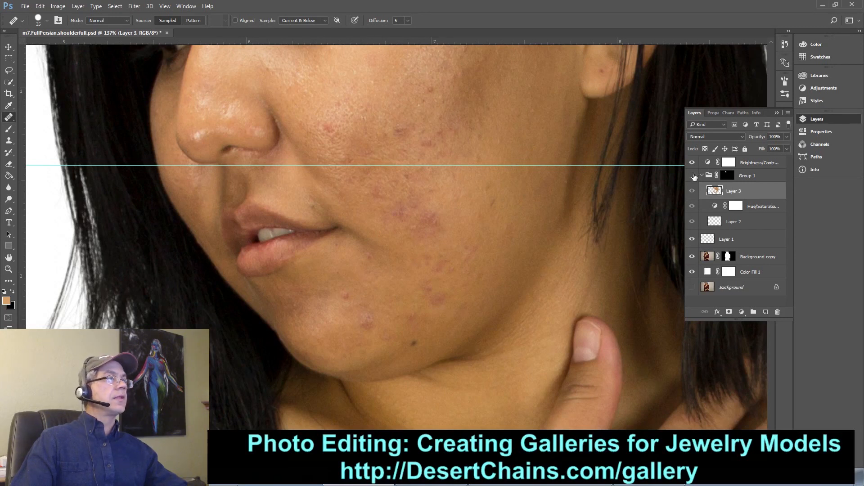
{"action": "left_click", "coordinate": [693, 176]}
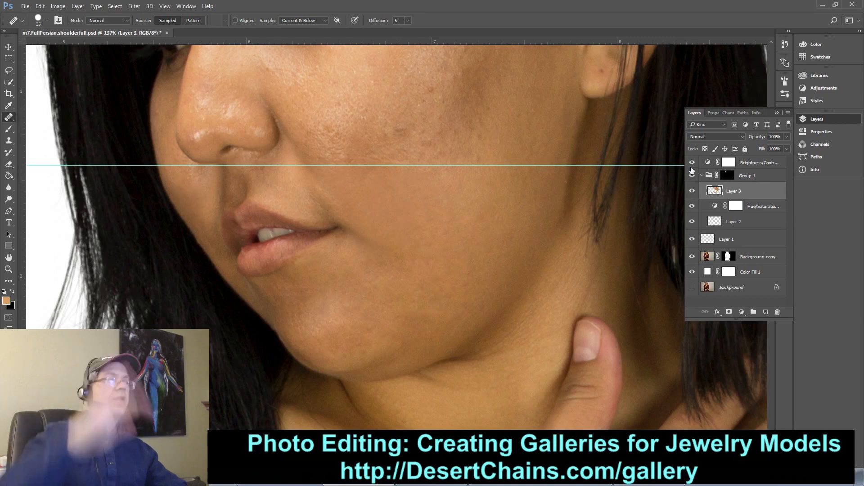
{"action": "left_click", "coordinate": [693, 177]}
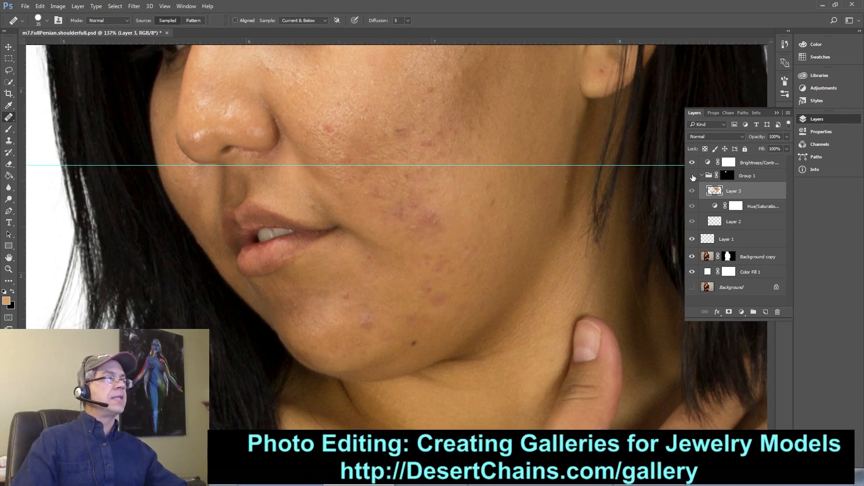
{"action": "left_click", "coordinate": [693, 176]}
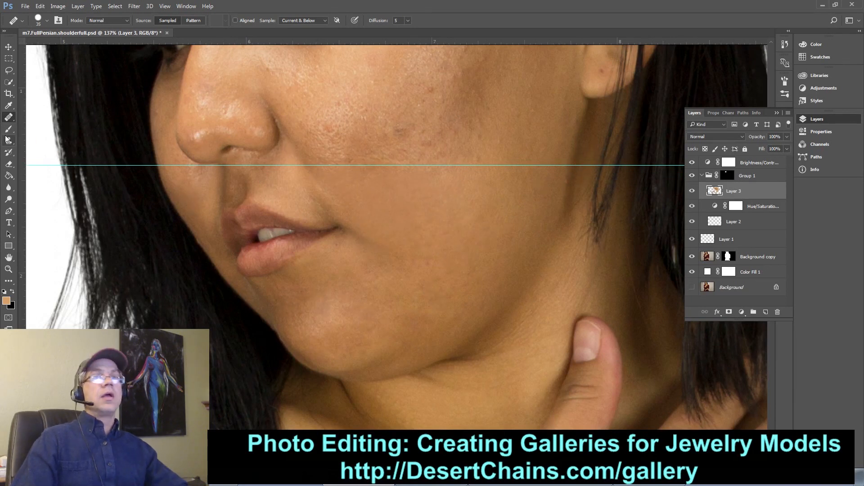
Remove the horizontal guide crossing the face with the Move tool and fit the whole image on screen
{"action": "left_click", "coordinate": [8, 47]}
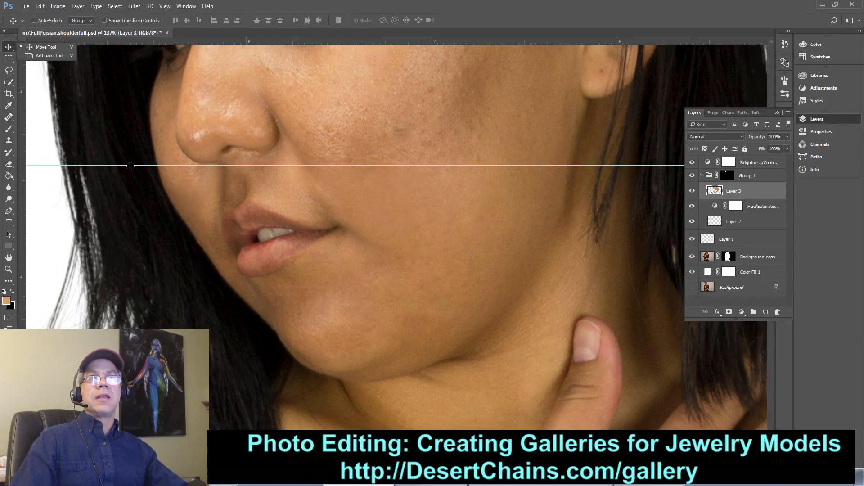
{"action": "left_click_drag", "start_coordinate": [130, 165], "coordinate": [175, 42]}
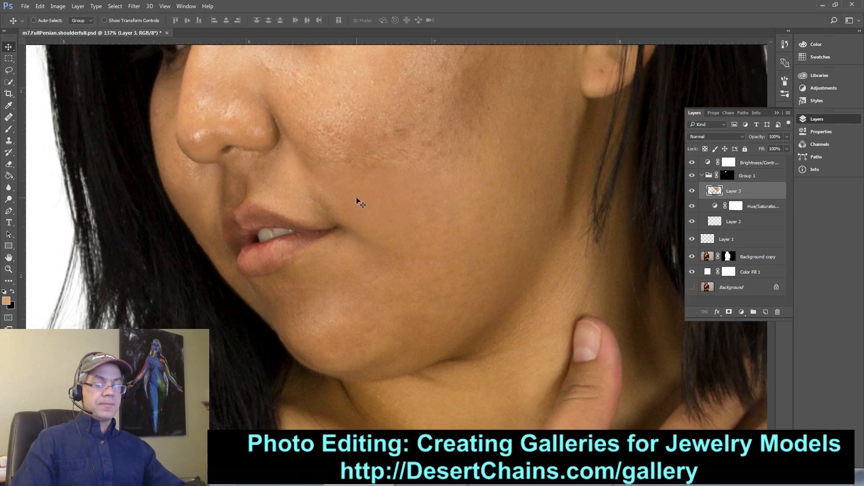
{"action": "right_click", "coordinate": [428, 255]}
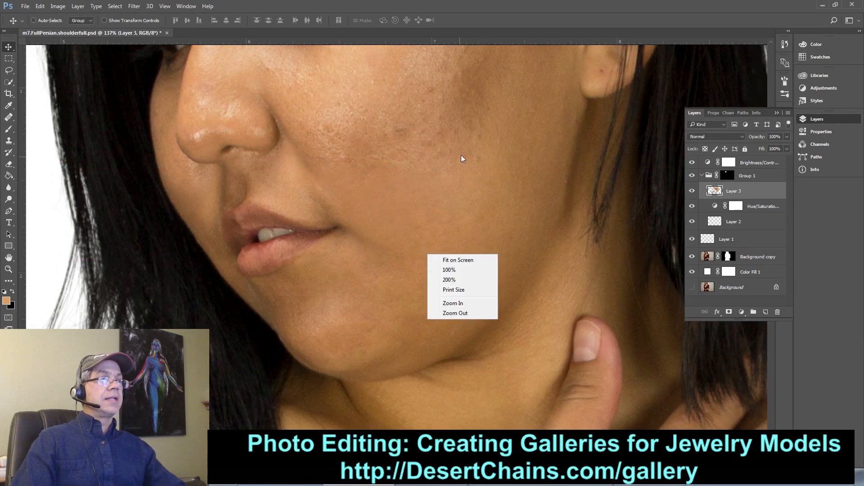
{"action": "left_click", "coordinate": [452, 260]}
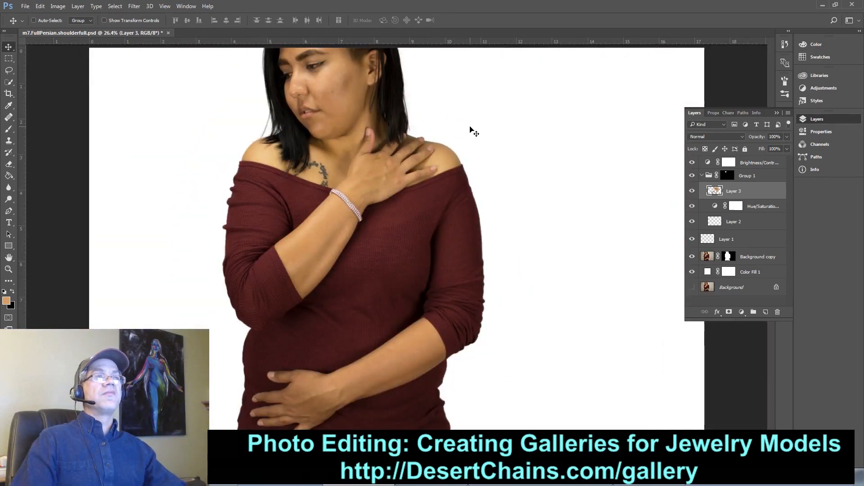
Collapse Group 1 and save the PSD with Maximize Compatibility enabled
{"action": "left_click", "coordinate": [702, 176]}
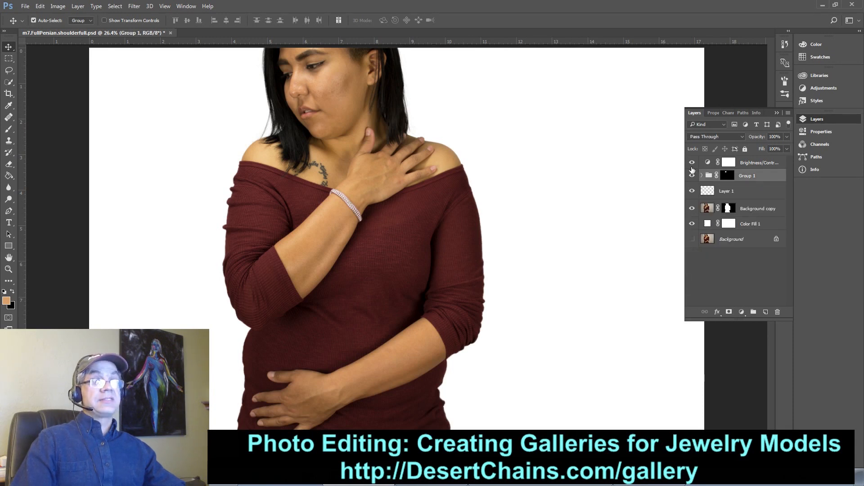
{"action": "key", "text": "ctrl+s"}
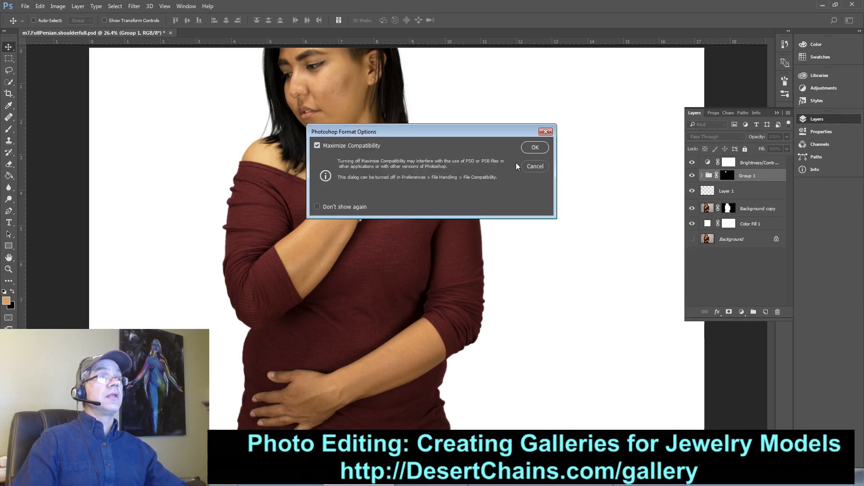
{"action": "left_click", "coordinate": [535, 149]}
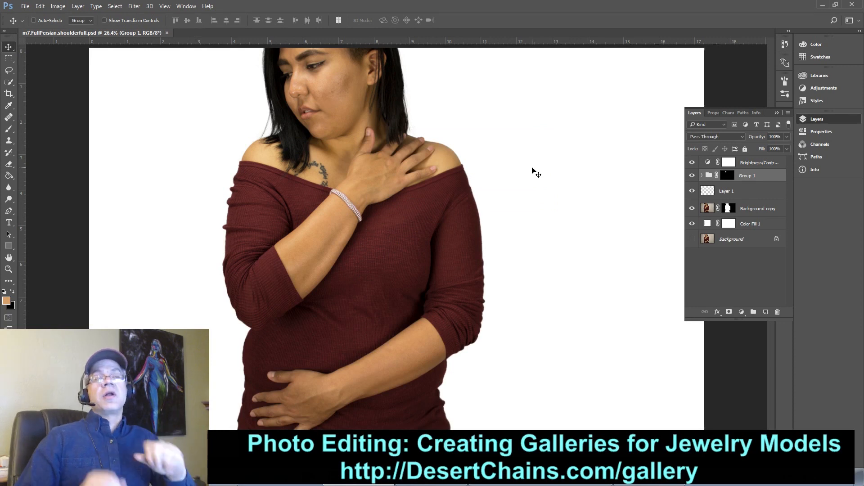